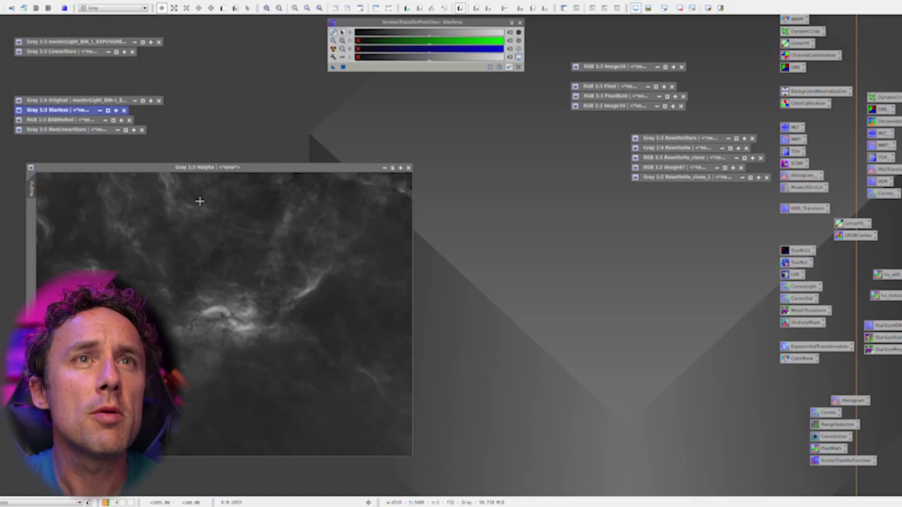
Examine the Halpha image up close and review the Original, Starless and NonLinearStars images.
{"action": "scroll", "coordinate": [225, 296], "scroll_direction": "up", "scroll_amount": 2}
{"action": "scroll", "coordinate": [237, 324], "scroll_direction": "down", "scroll_amount": 3}
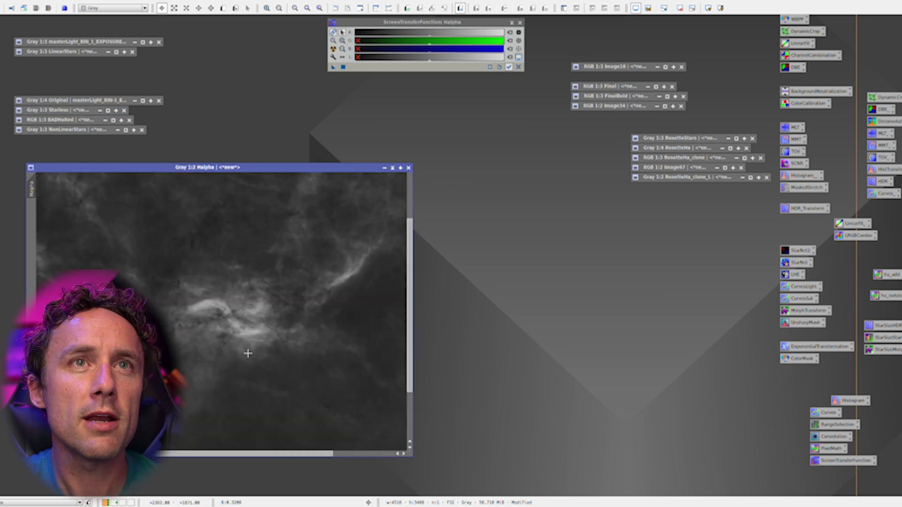
{"action": "scroll", "coordinate": [249, 353], "scroll_direction": "up", "scroll_amount": 1}
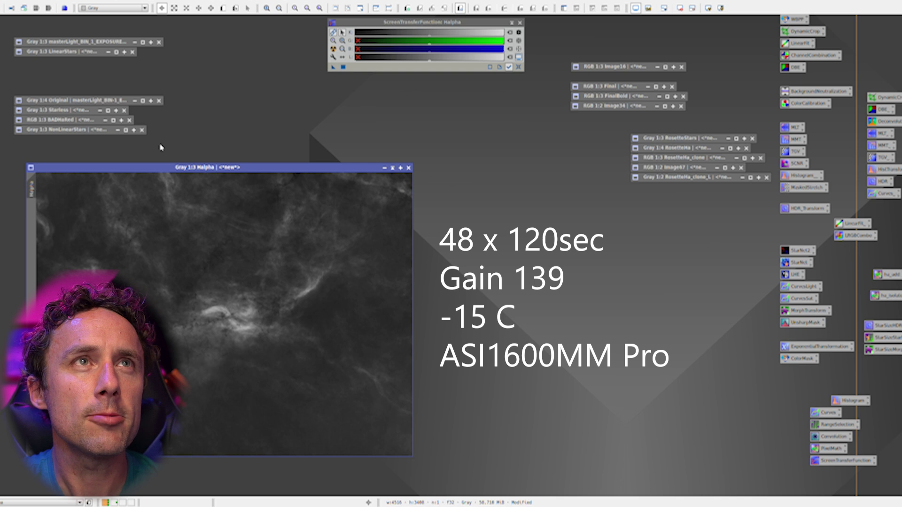
{"action": "double_click", "coordinate": [94, 100]}
{"action": "scroll", "coordinate": [374, 297], "scroll_direction": "up", "scroll_amount": 1}
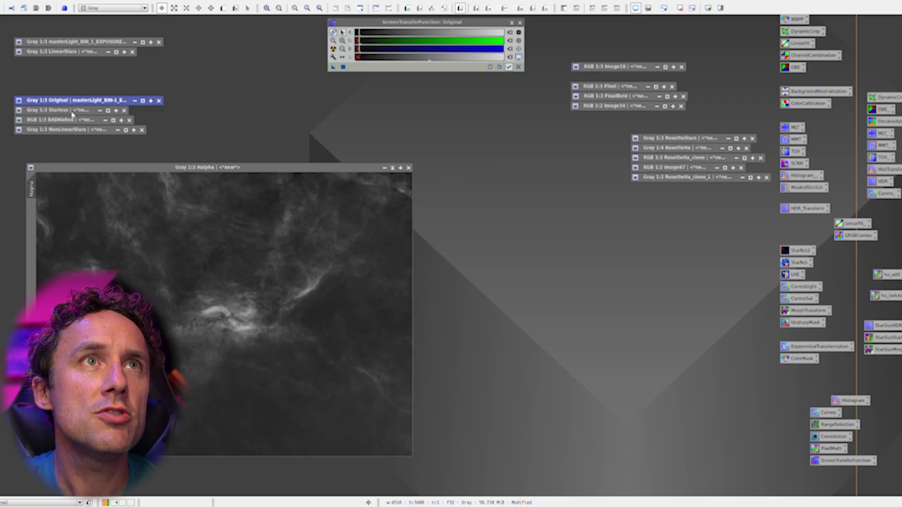
{"action": "double_click", "coordinate": [71, 112]}
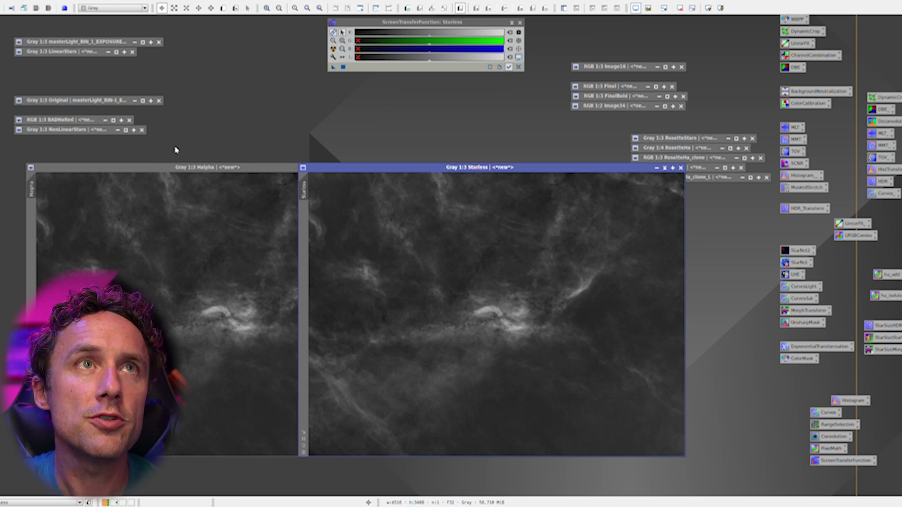
{"action": "double_click", "coordinate": [96, 133]}
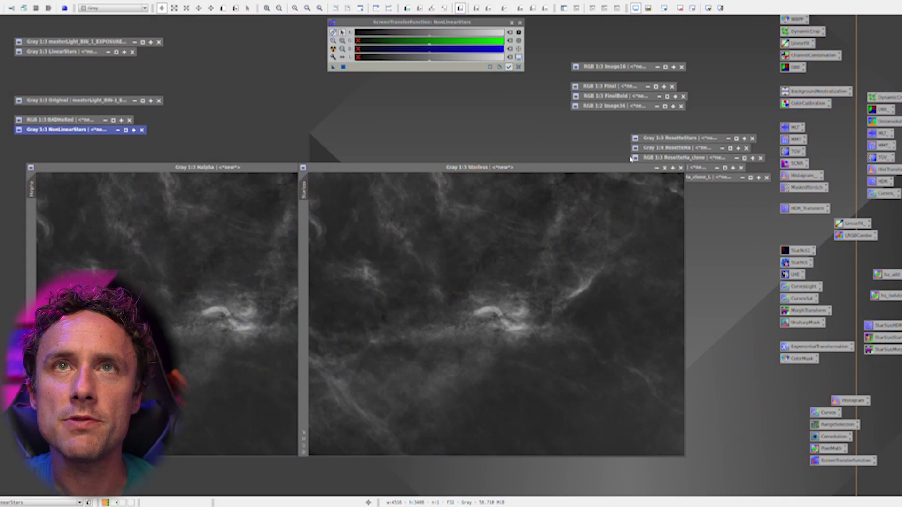
{"action": "left_click", "coordinate": [665, 168]}
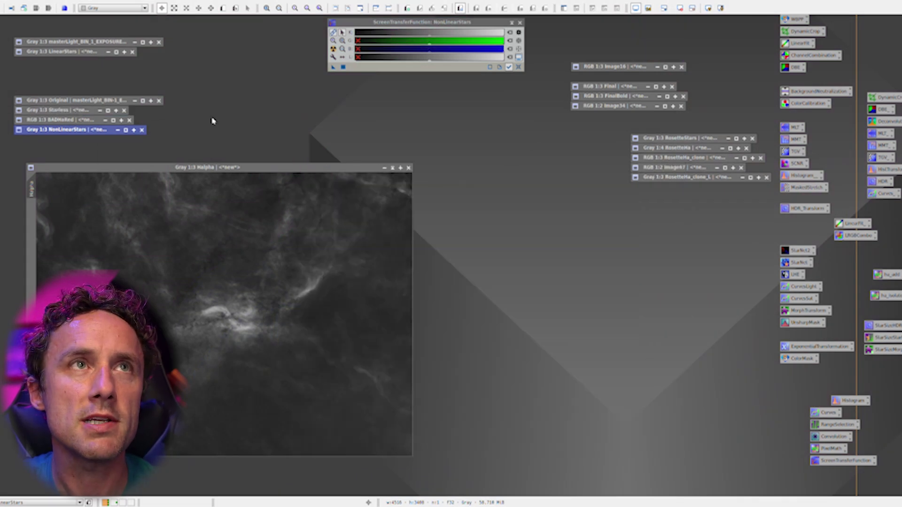
{"action": "left_click", "coordinate": [140, 170]}
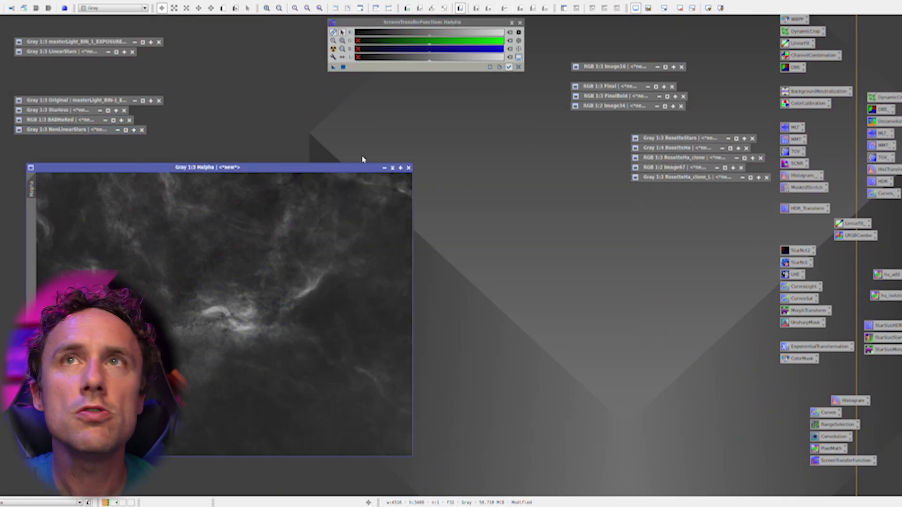
Try a ChannelCombination with Halpha as the red channel and green and blue disabled, and discard the resulting image.
{"action": "double_click", "coordinate": [791, 57]}
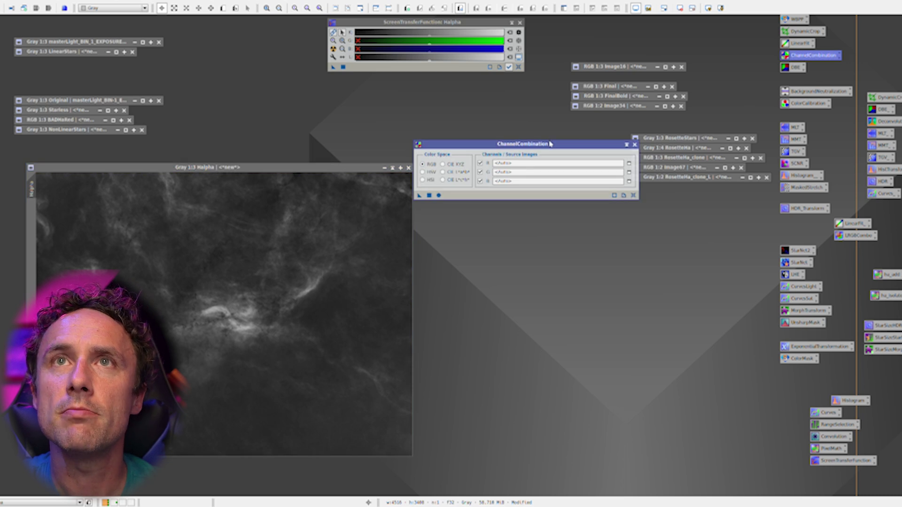
{"action": "left_click_drag", "start_coordinate": [550, 143], "coordinate": [560, 191]}
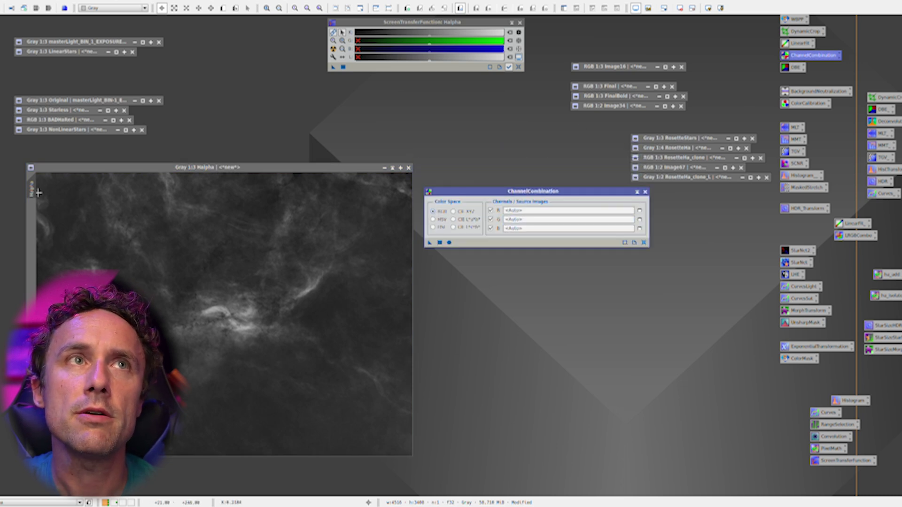
{"action": "left_click_drag", "start_coordinate": [33, 190], "coordinate": [521, 211]}
{"action": "left_click", "coordinate": [491, 220]}
{"action": "left_click", "coordinate": [491, 228]}
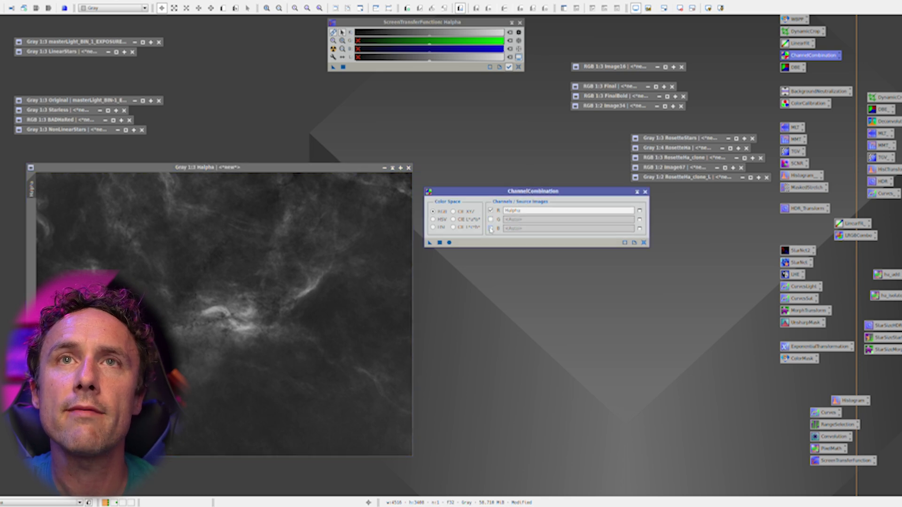
{"action": "left_click", "coordinate": [449, 243]}
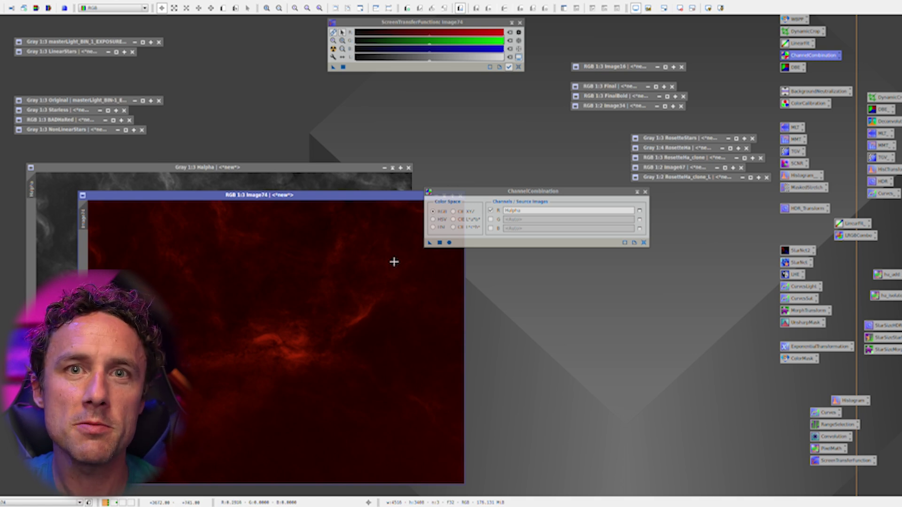
{"action": "left_click", "coordinate": [645, 191]}
{"action": "left_click", "coordinate": [459, 195]}
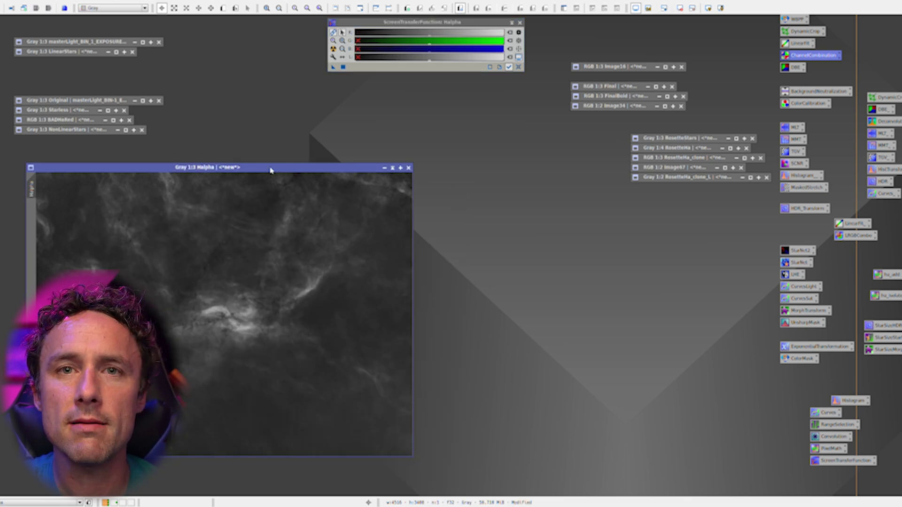
Duplicate the Halpha image and iconize the original below the NonLinearStars icon.
{"action": "left_click_drag", "start_coordinate": [30, 188], "coordinate": [85, 188]}
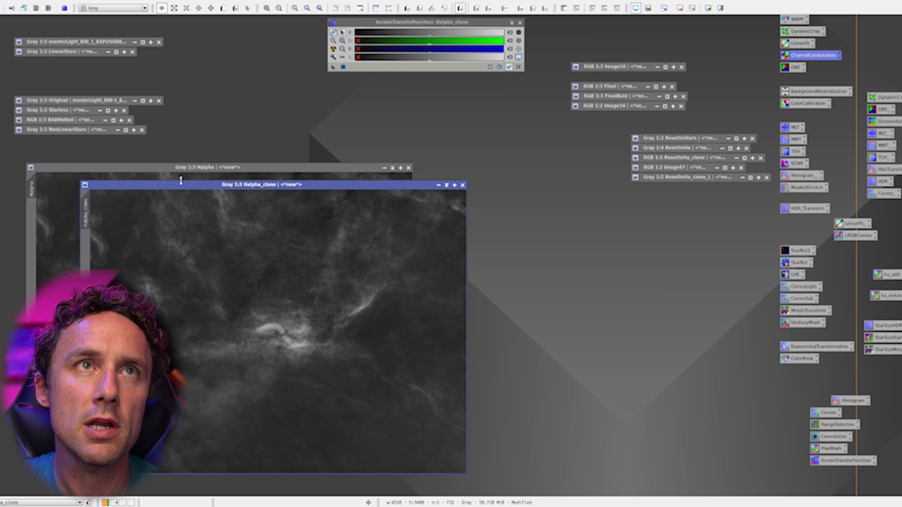
{"action": "left_click", "coordinate": [392, 168]}
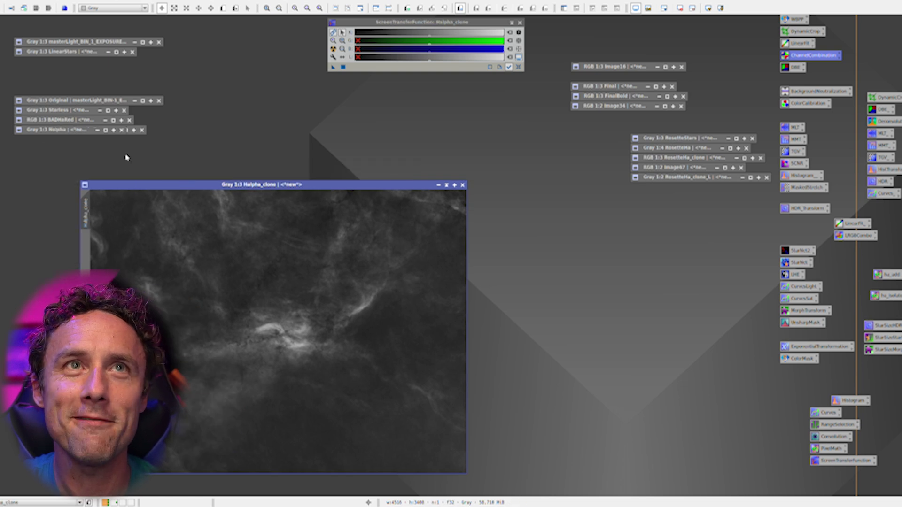
{"action": "left_click_drag", "start_coordinate": [50, 128], "coordinate": [52, 139]}
{"action": "left_click", "coordinate": [193, 188]}
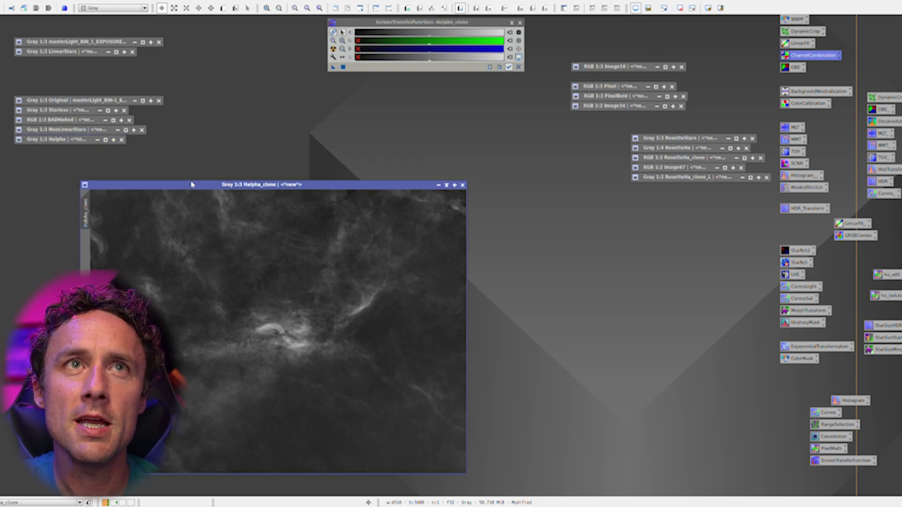
{"action": "left_click_drag", "start_coordinate": [196, 188], "coordinate": [262, 189]}
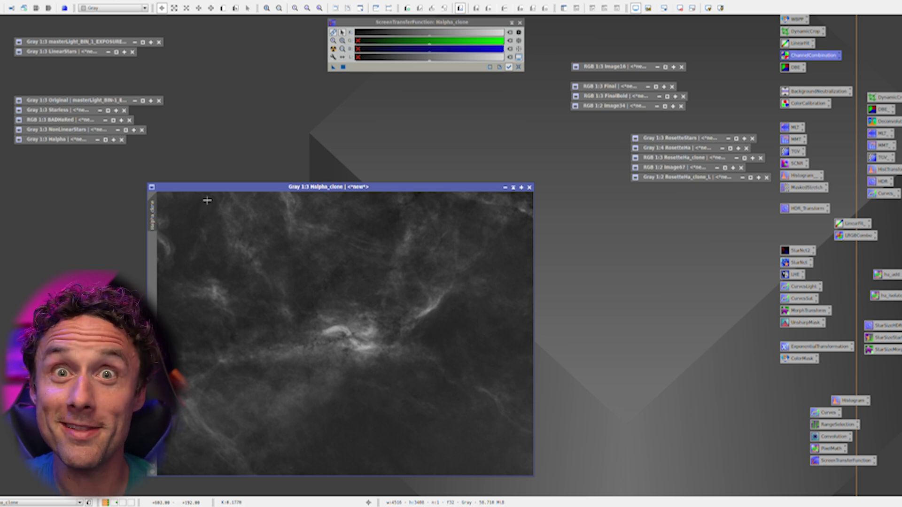
Convert the Halpha_clone image from grayscale to RGB color.
{"action": "left_click", "coordinate": [46, 1]}
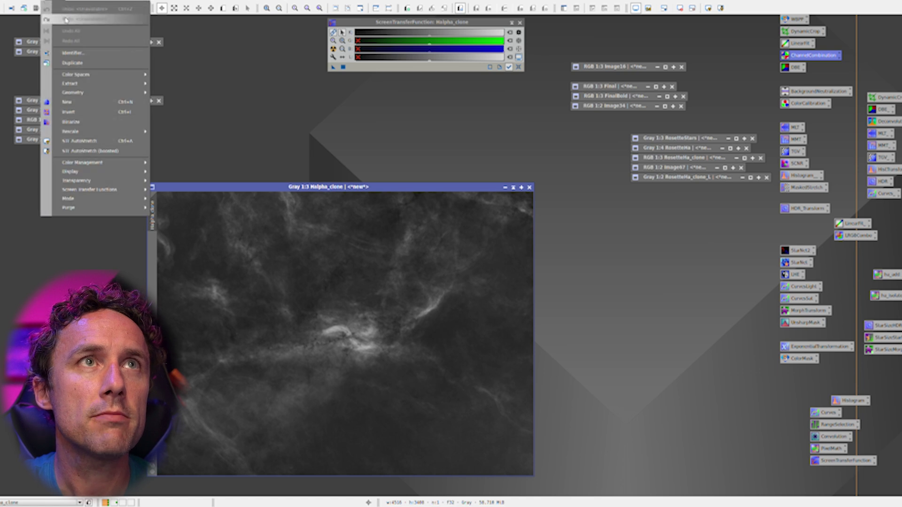
{"action": "mouse_move", "coordinate": [87, 74]}
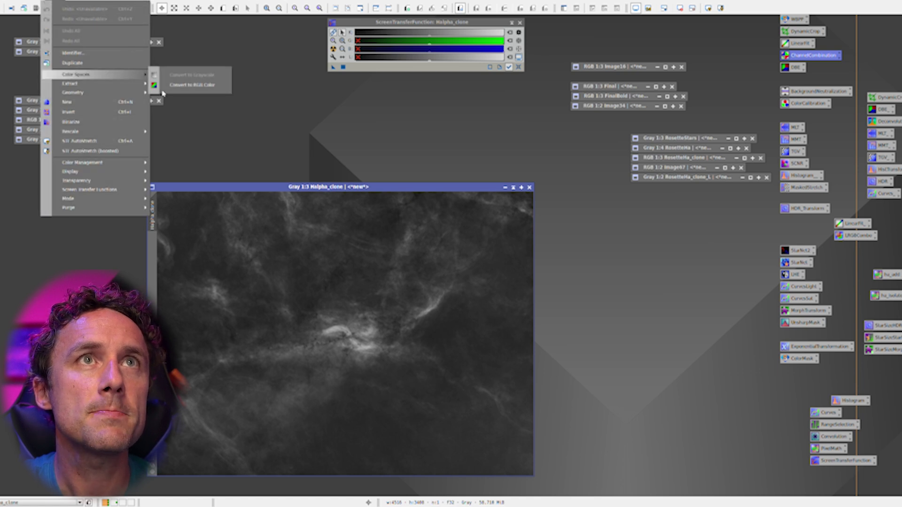
{"action": "left_click", "coordinate": [175, 85]}
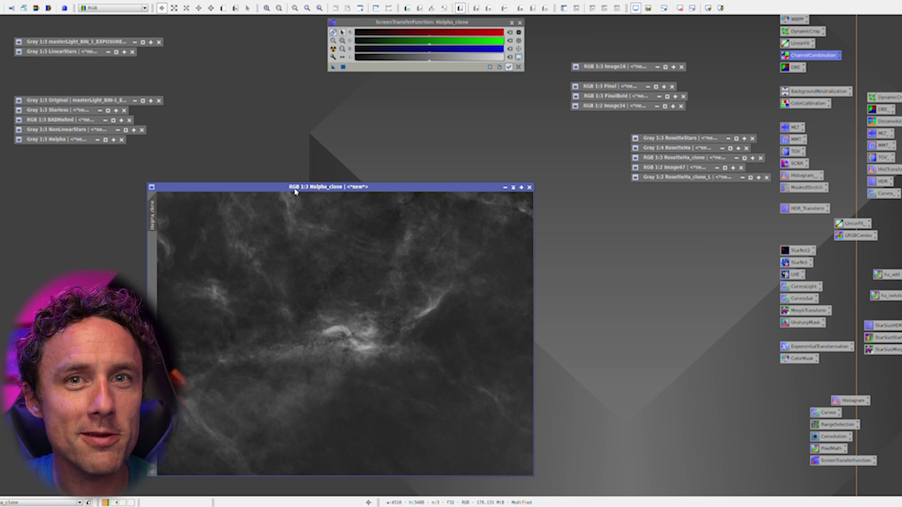
Extract the lightness of Halpha_clone as a separate image and arrange the two images side by side.
{"action": "left_click", "coordinate": [47, 8]}
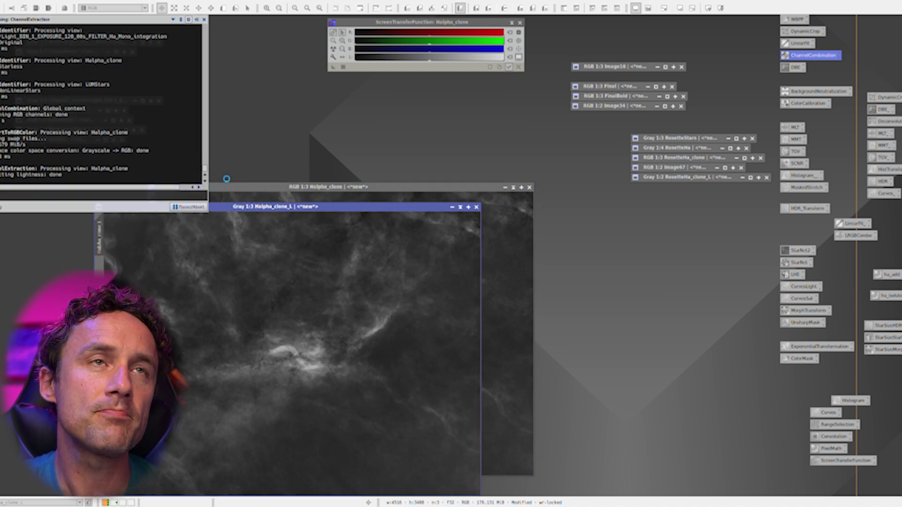
{"action": "key", "text": "ctrl+shift+t"}
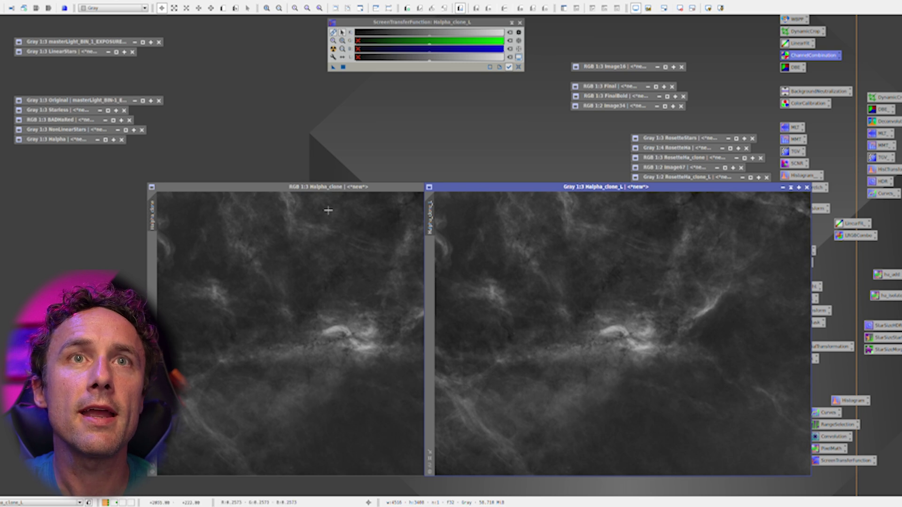
{"action": "left_click", "coordinate": [329, 196]}
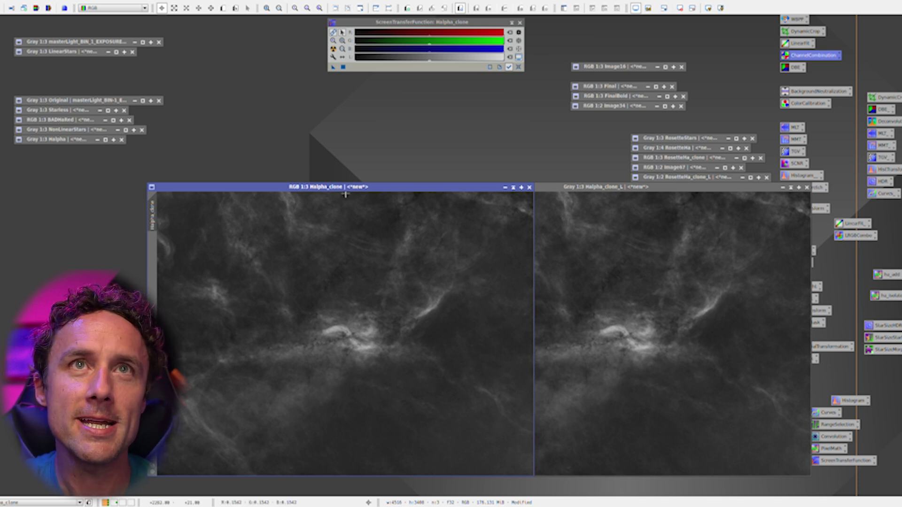
{"action": "left_click_drag", "start_coordinate": [348, 187], "coordinate": [283, 190]}
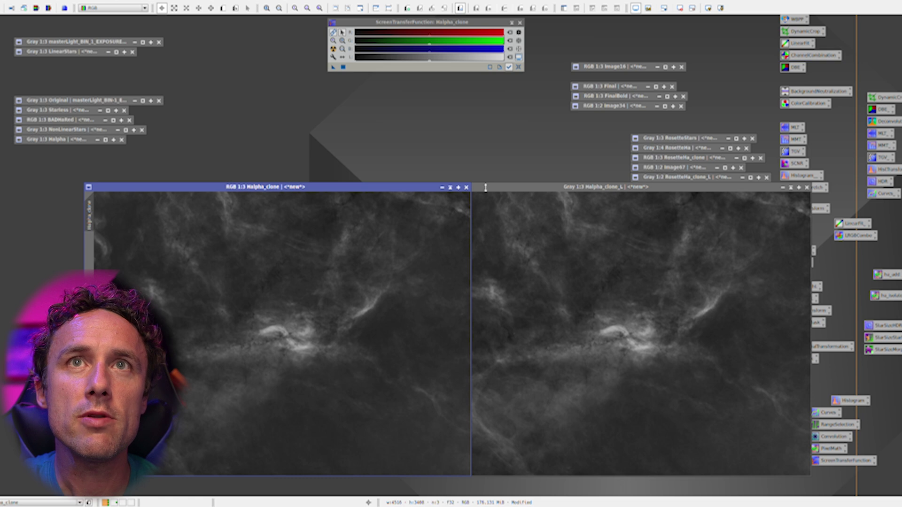
{"action": "left_click_drag", "start_coordinate": [472, 197], "coordinate": [429, 200]}
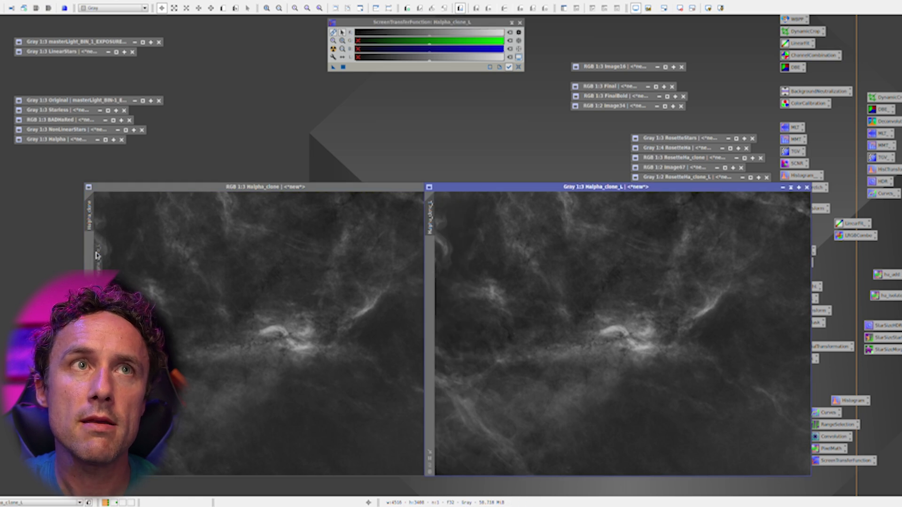
Apply Halpha_clone_L as a mask to Halpha_clone, hide the mask overlay and tuck the lightness image behind the clone.
{"action": "left_click_drag", "start_coordinate": [97, 255], "coordinate": [95, 253]}
{"action": "left_click", "coordinate": [201, 187]}
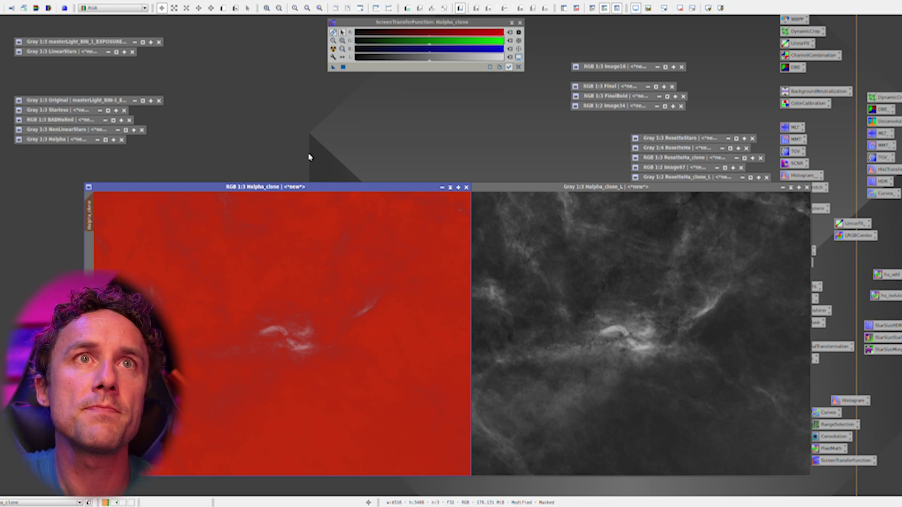
{"action": "key", "text": "ctrl+k"}
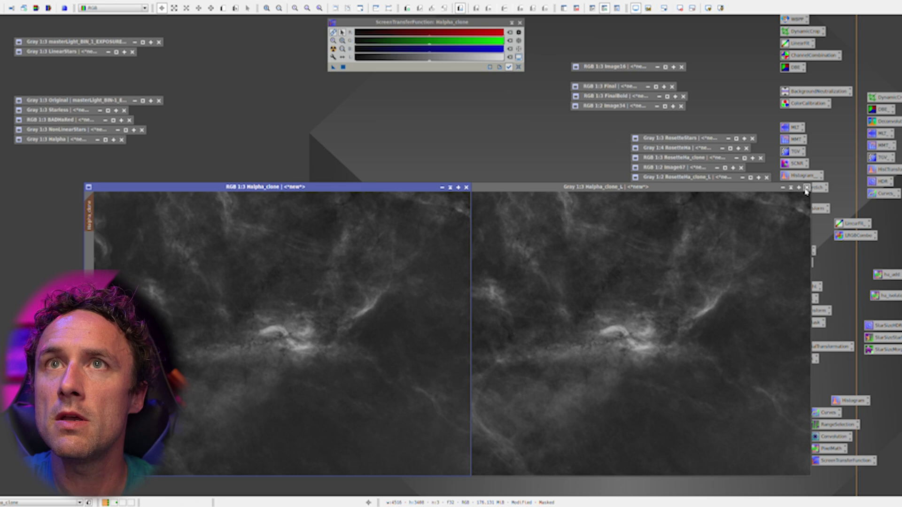
{"action": "left_click_drag", "start_coordinate": [766, 188], "coordinate": [596, 193]}
{"action": "left_click_drag", "start_coordinate": [366, 183], "coordinate": [437, 186]}
Open CurvesTransformation with a real-time preview and raise the red curve at input about 0.39 to output about 0.61.
{"action": "double_click", "coordinate": [815, 416]}
{"action": "left_click_drag", "start_coordinate": [801, 163], "coordinate": [571, 198]}
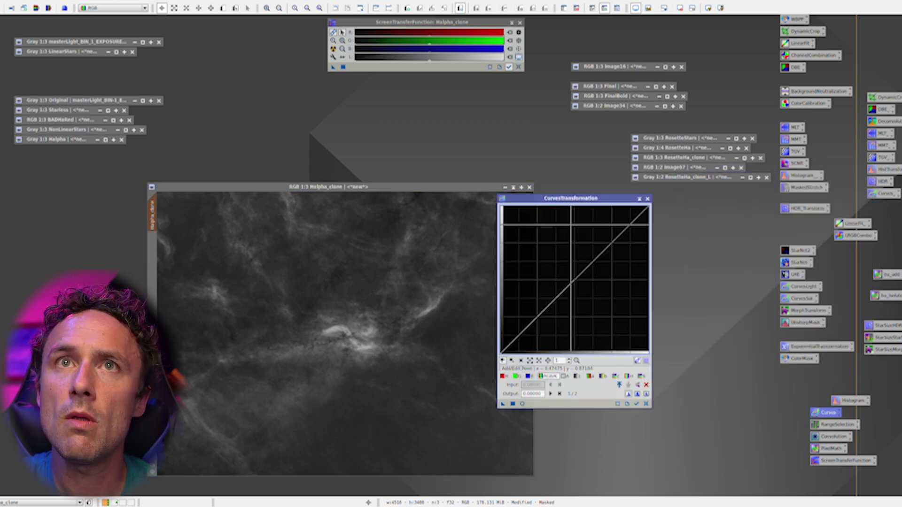
{"action": "left_click", "coordinate": [523, 404]}
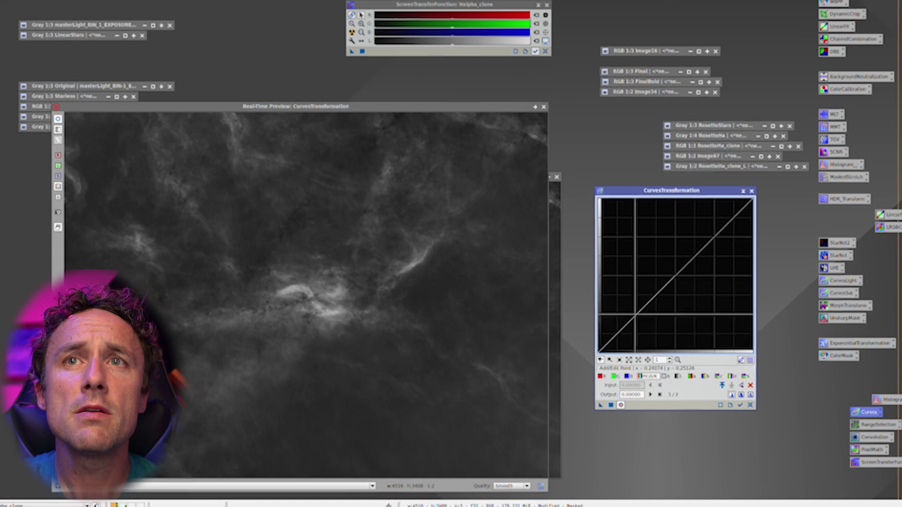
{"action": "left_click", "coordinate": [600, 376]}
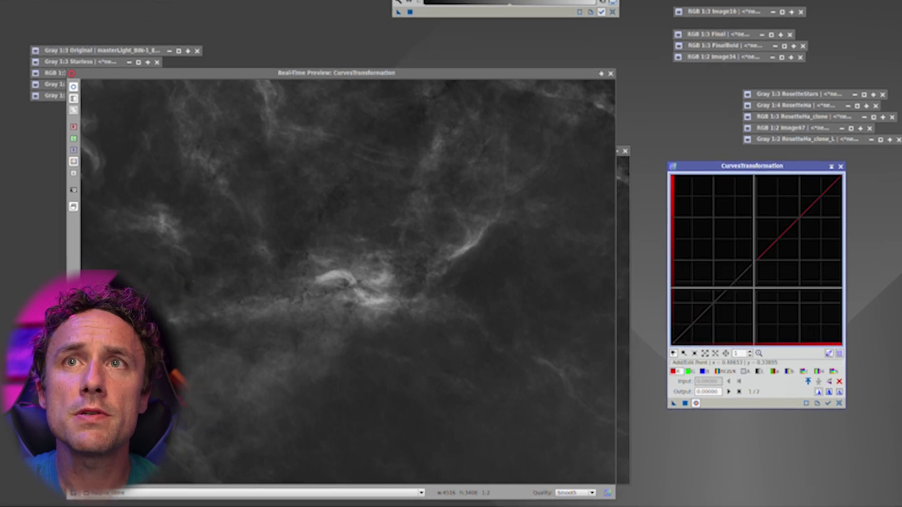
{"action": "left_click_drag", "start_coordinate": [754, 288], "coordinate": [738, 241]}
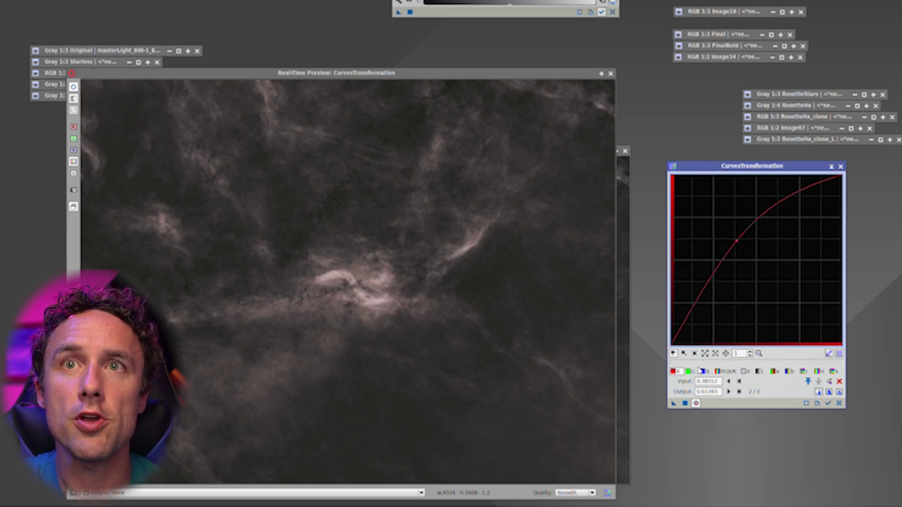
Lower the green curve to about 0.36 at input 0.61 and blue to about 0.40 at 0.64, apply the curves and reset them.
{"action": "left_click", "coordinate": [688, 371]}
{"action": "left_click_drag", "start_coordinate": [771, 246], "coordinate": [773, 286]}
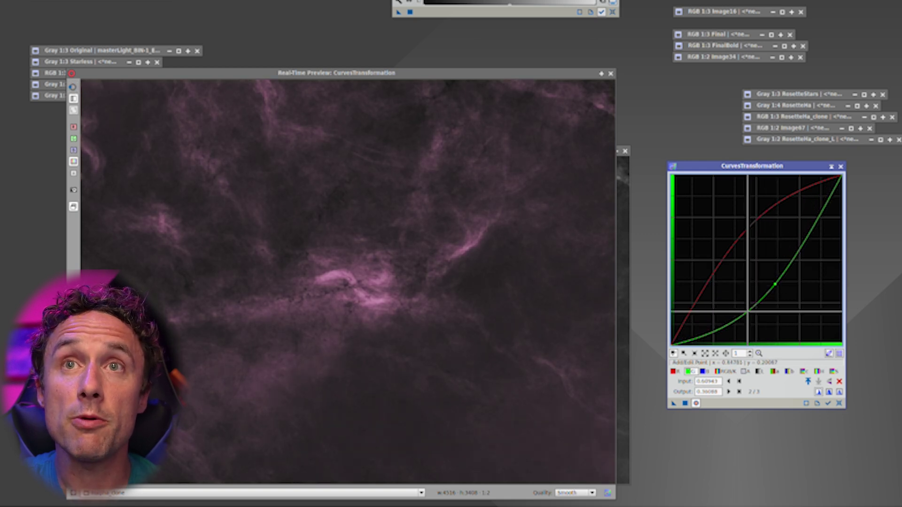
{"action": "left_click", "coordinate": [703, 371]}
{"action": "left_click_drag", "start_coordinate": [781, 236], "coordinate": [780, 278]}
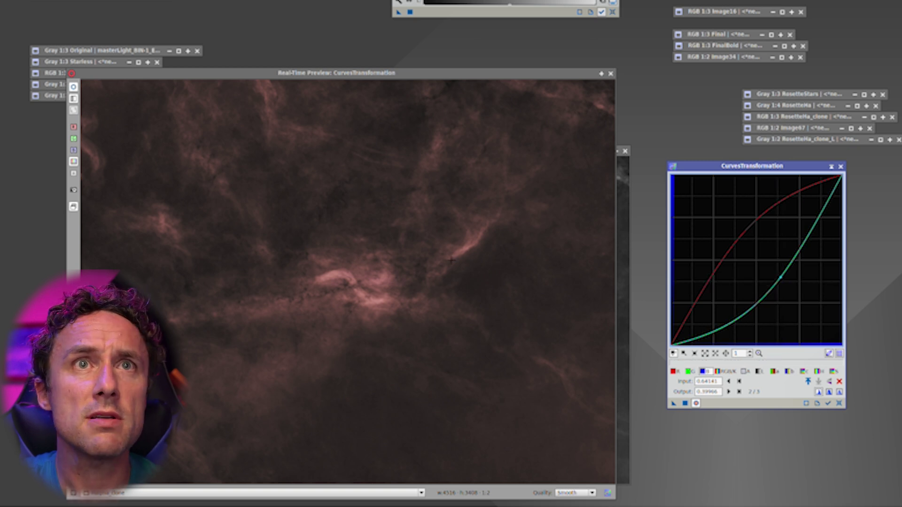
{"action": "left_click", "coordinate": [686, 404]}
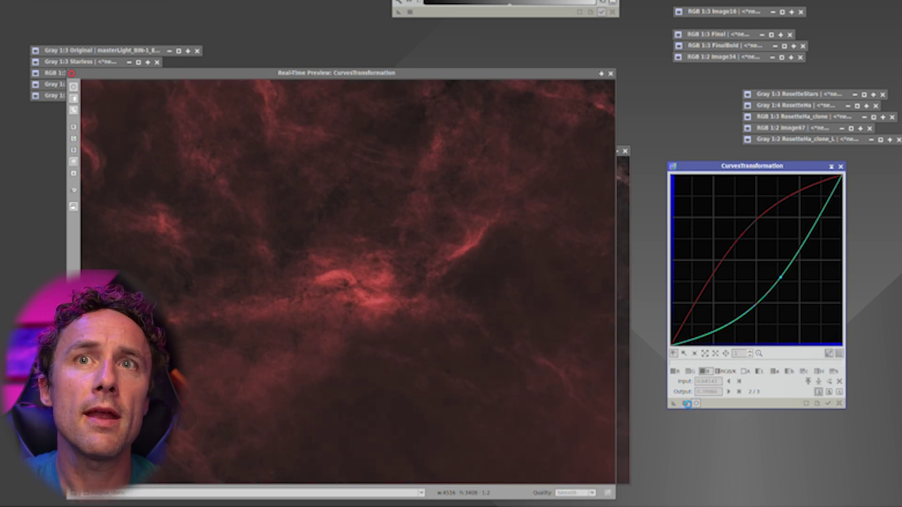
{"action": "left_click", "coordinate": [840, 403]}
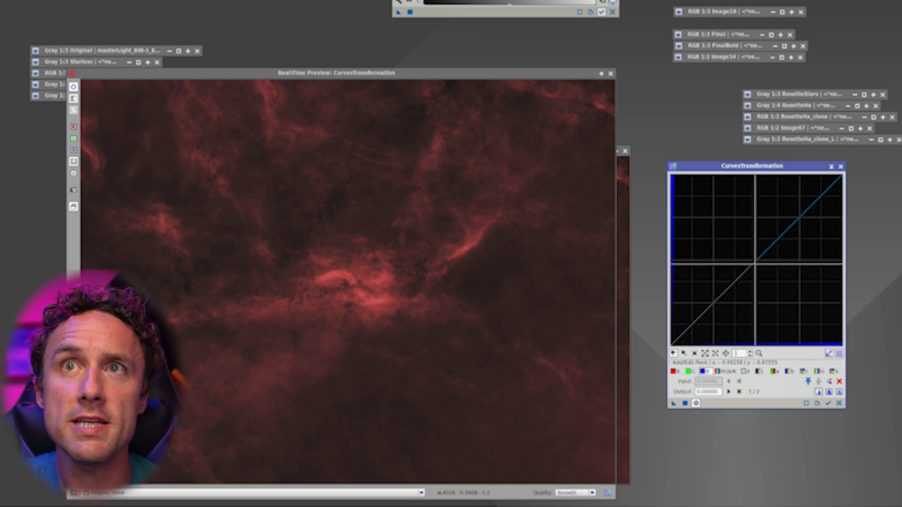
Lower the blue curve to about 0.45 at input 0.55 and the green curve to about 0.44 at input 0.55.
{"action": "left_click_drag", "start_coordinate": [766, 251], "coordinate": [766, 269]}
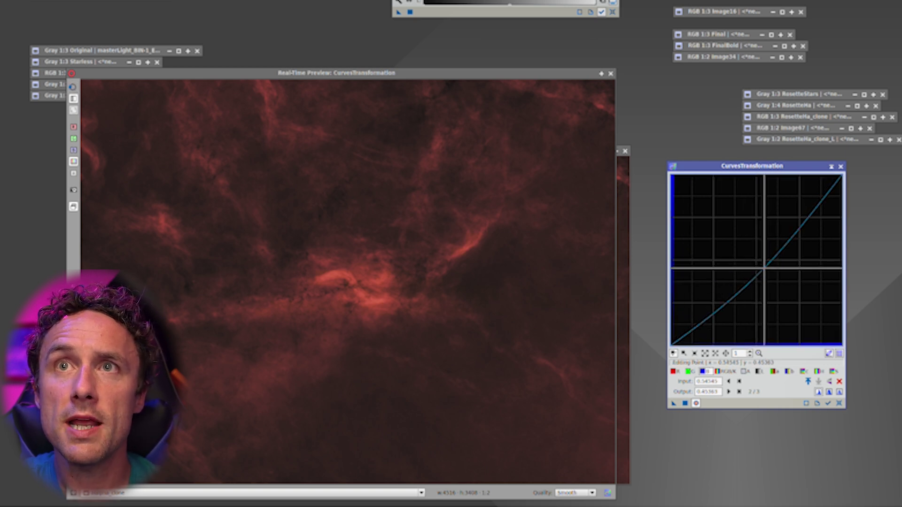
{"action": "left_click", "coordinate": [689, 371]}
{"action": "left_click_drag", "start_coordinate": [760, 266], "coordinate": [766, 306]}
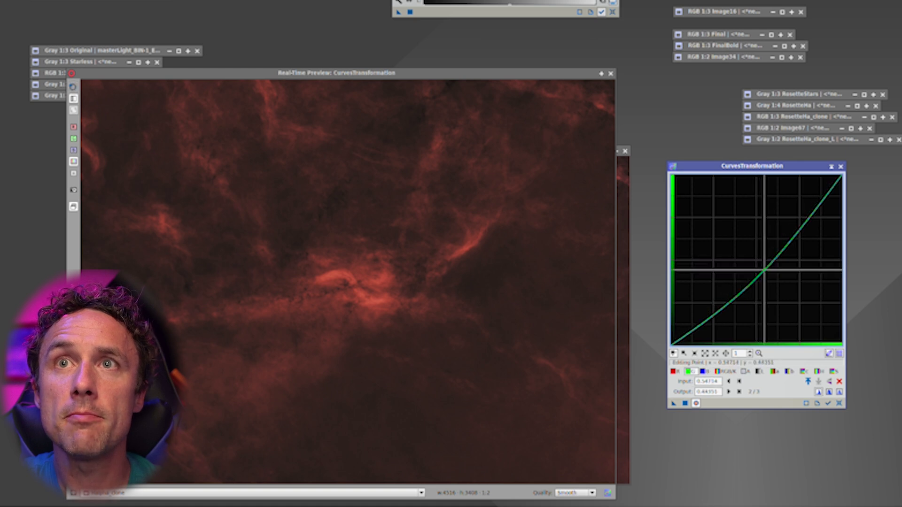
Raise the red curve to about 0.55 at input 0.44, apply the combined curves to Halpha_clone and reset them.
{"action": "left_click", "coordinate": [673, 371]}
{"action": "left_click_drag", "start_coordinate": [748, 268], "coordinate": [747, 251]}
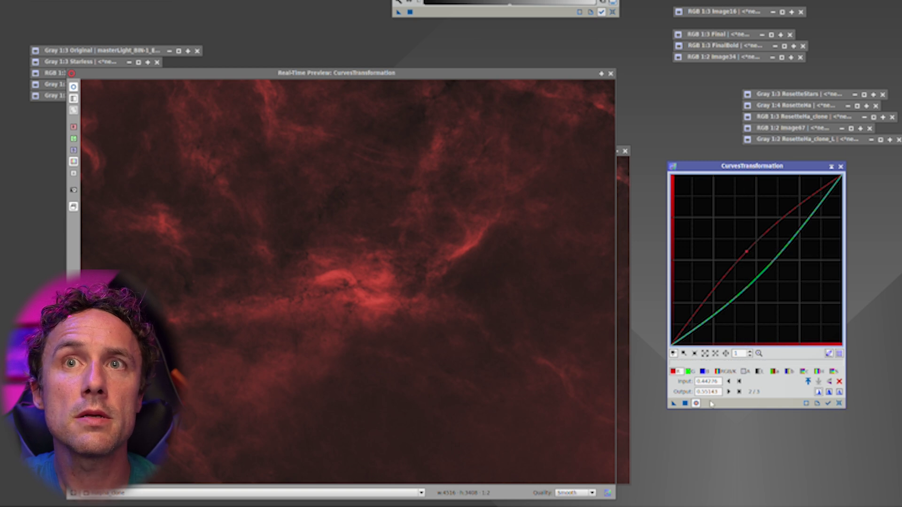
{"action": "left_click", "coordinate": [686, 403]}
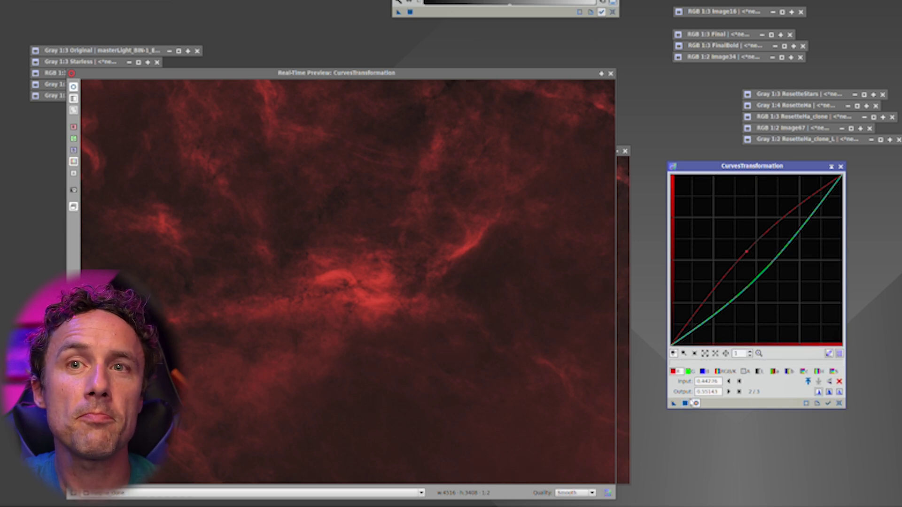
{"action": "left_click", "coordinate": [840, 403]}
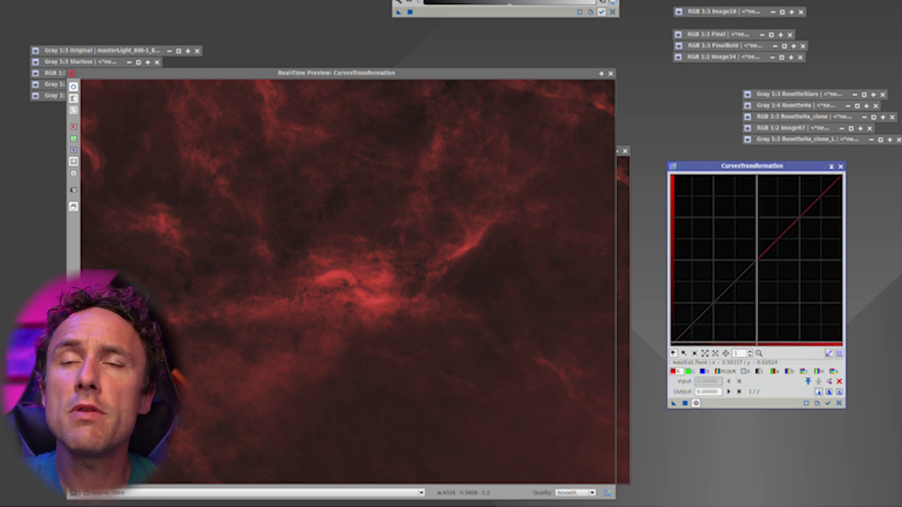
Apply an RGB/K S-curve with points at about 0.67 to 0.73 and 0.30 to 0.26, and reset the curves.
{"action": "left_click", "coordinate": [723, 372]}
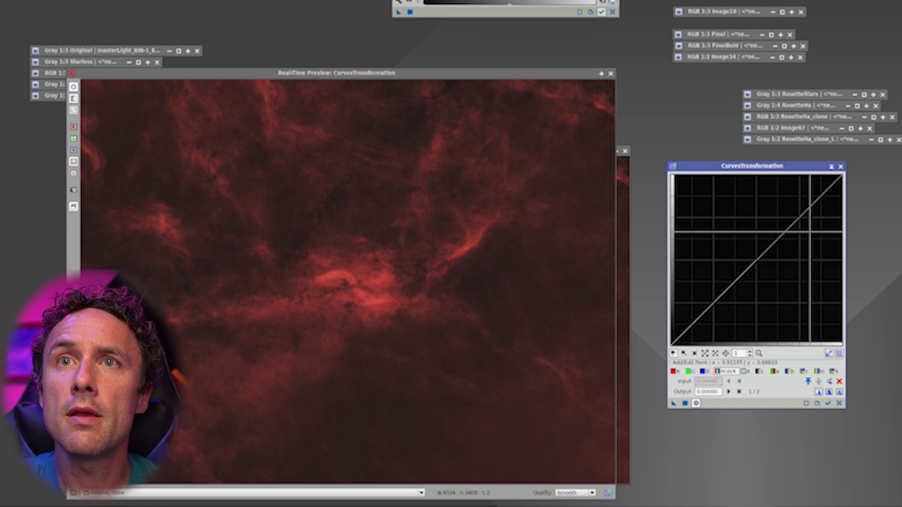
{"action": "left_click_drag", "start_coordinate": [787, 230], "coordinate": [786, 220]}
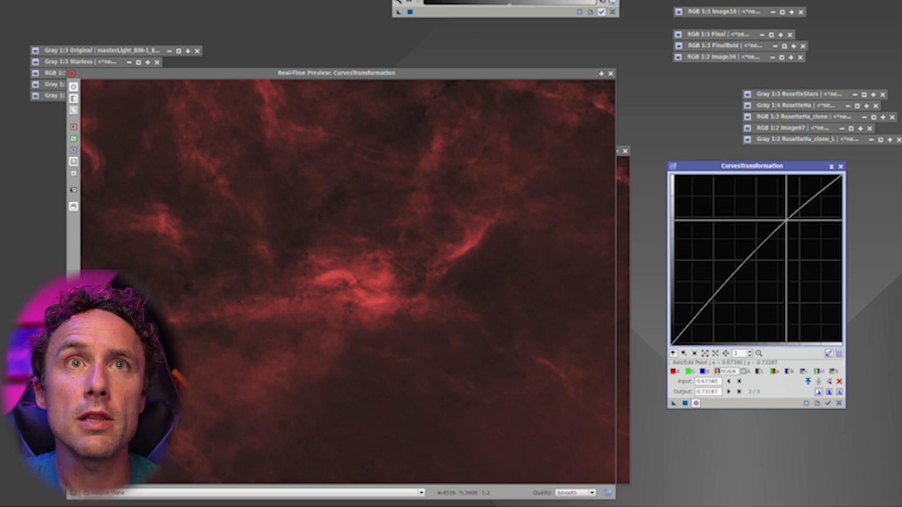
{"action": "left_click", "coordinate": [719, 297]}
{"action": "left_click_drag", "start_coordinate": [719, 298], "coordinate": [722, 304]}
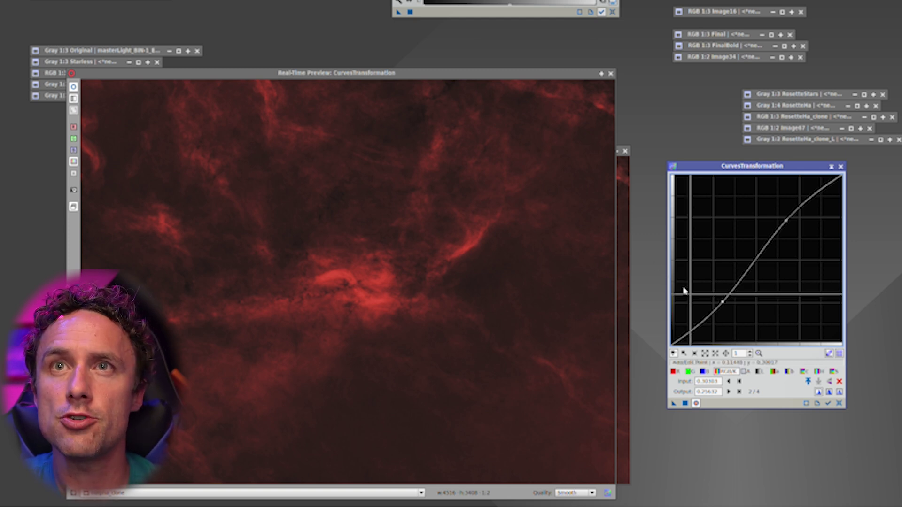
{"action": "left_click", "coordinate": [685, 404]}
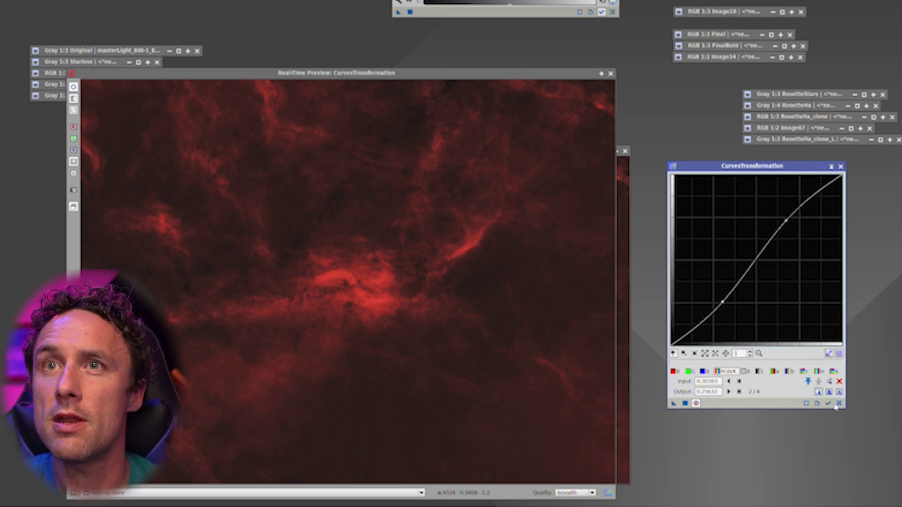
{"action": "left_click", "coordinate": [839, 403]}
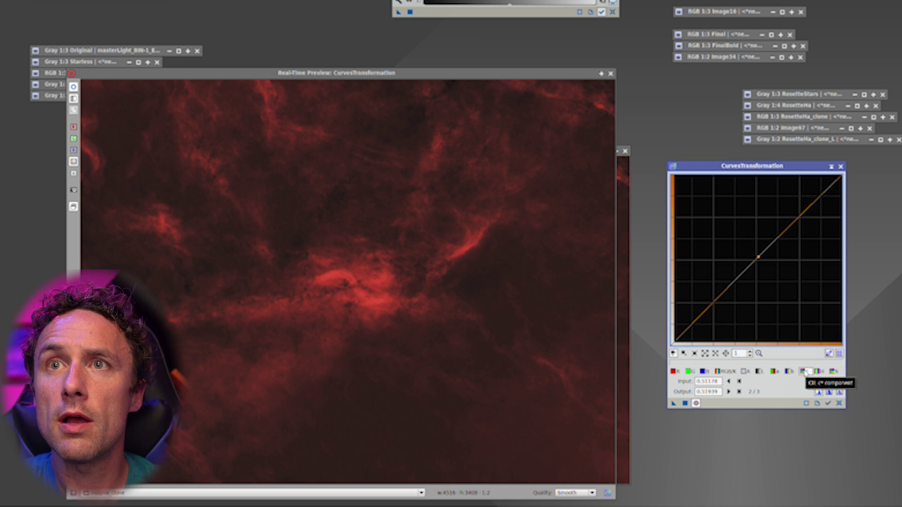
Raise the CIE c* curve to about 0.54 at input 0.47, apply it to Halpha_clone, and close the curves tool and its preview.
{"action": "left_click_drag", "start_coordinate": [758, 257], "coordinate": [752, 254]}
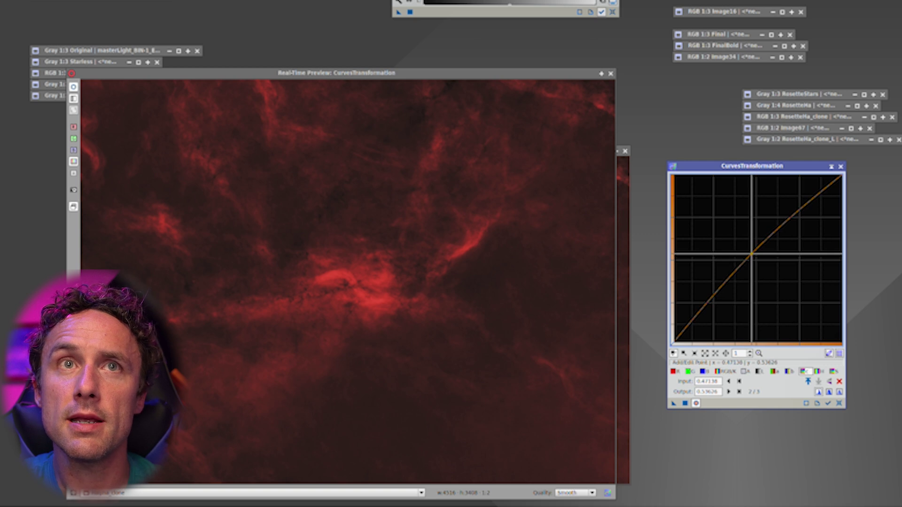
{"action": "left_click", "coordinate": [687, 403]}
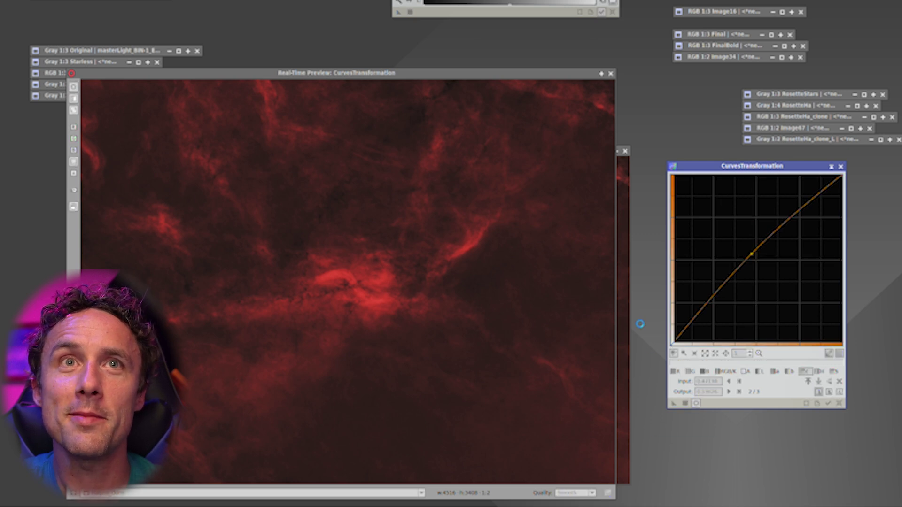
{"action": "left_click", "coordinate": [840, 168]}
{"action": "left_click", "coordinate": [611, 74]}
Compare Halpha_clone side by side with Halpha, move it partly over the grayscale image and remove its mask.
{"action": "left_click_drag", "start_coordinate": [469, 152], "coordinate": [703, 197]}
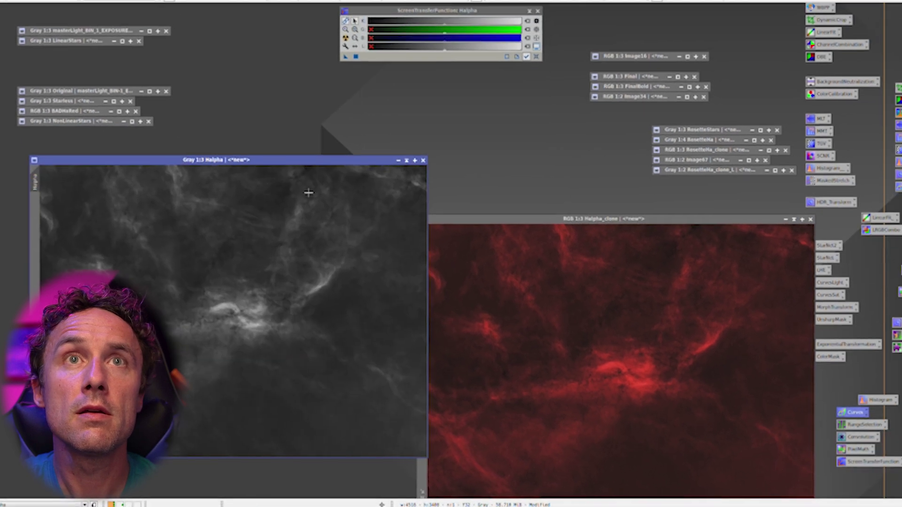
{"action": "left_click_drag", "start_coordinate": [591, 209], "coordinate": [590, 147]}
{"action": "left_click_drag", "start_coordinate": [539, 167], "coordinate": [539, 168]}
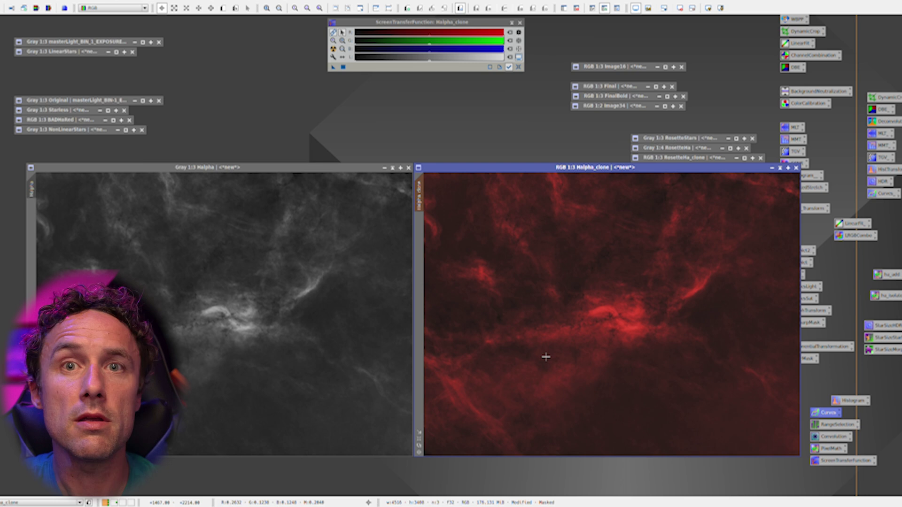
{"action": "left_click_drag", "start_coordinate": [627, 168], "coordinate": [480, 173]}
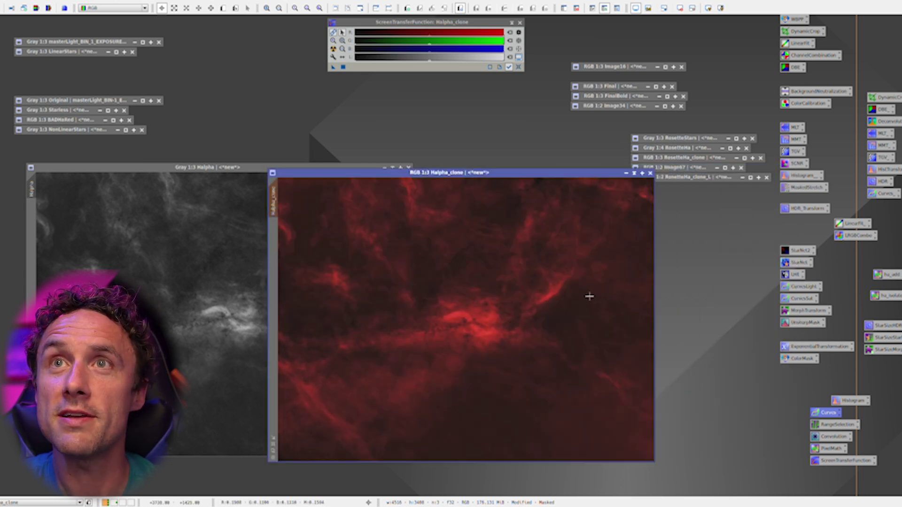
{"action": "left_click", "coordinate": [576, 9]}
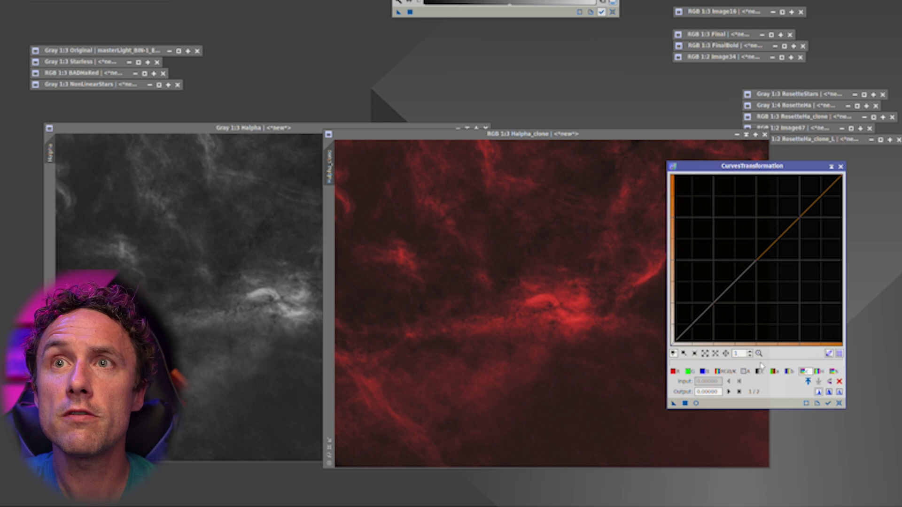
Shape the RGB/K curve on the real-time preview with points at about 0.36 to 0.36 and 0.68 to 0.69, and close the preview.
{"action": "left_click", "coordinate": [727, 372]}
{"action": "left_click", "coordinate": [781, 228]}
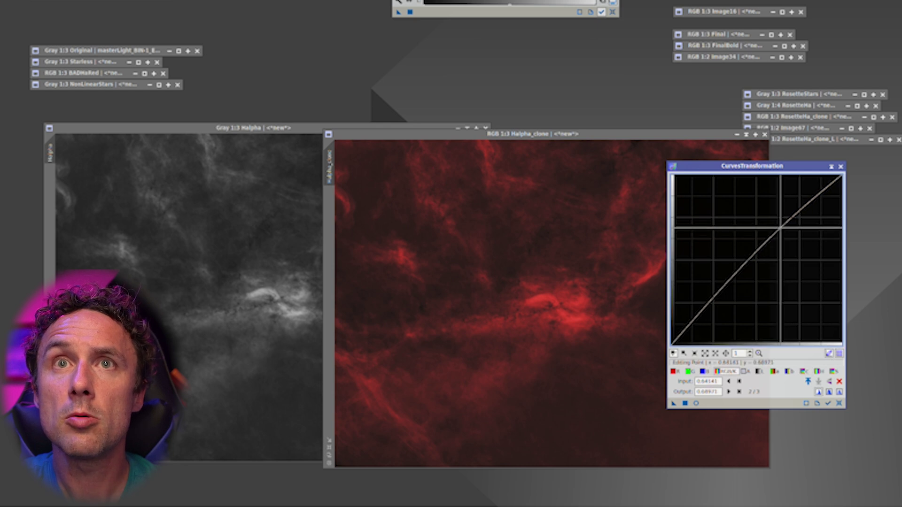
{"action": "left_click", "coordinate": [696, 403]}
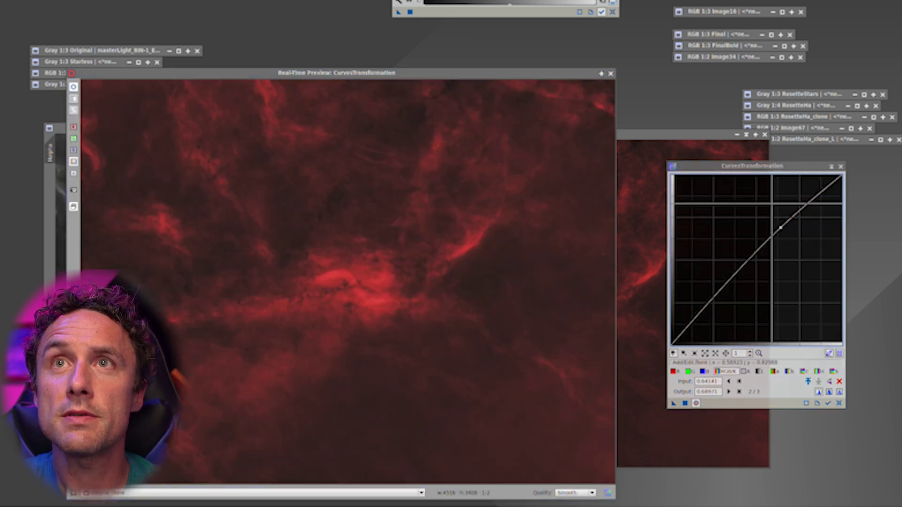
{"action": "left_click", "coordinate": [735, 287]}
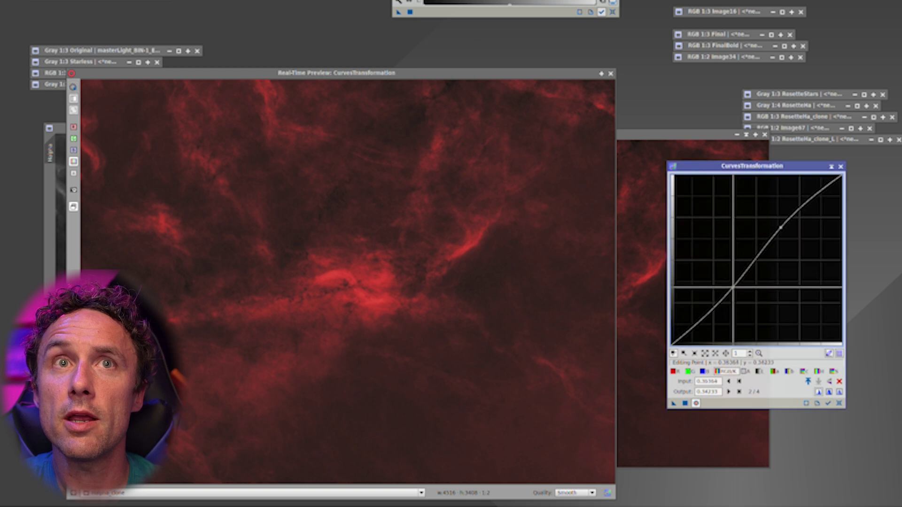
{"action": "left_click_drag", "start_coordinate": [735, 287], "coordinate": [733, 285]}
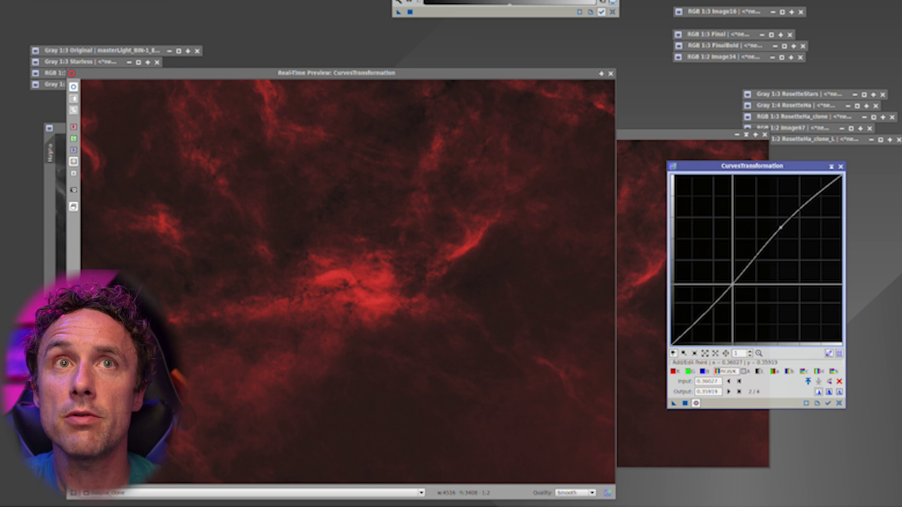
{"action": "left_click", "coordinate": [73, 93]}
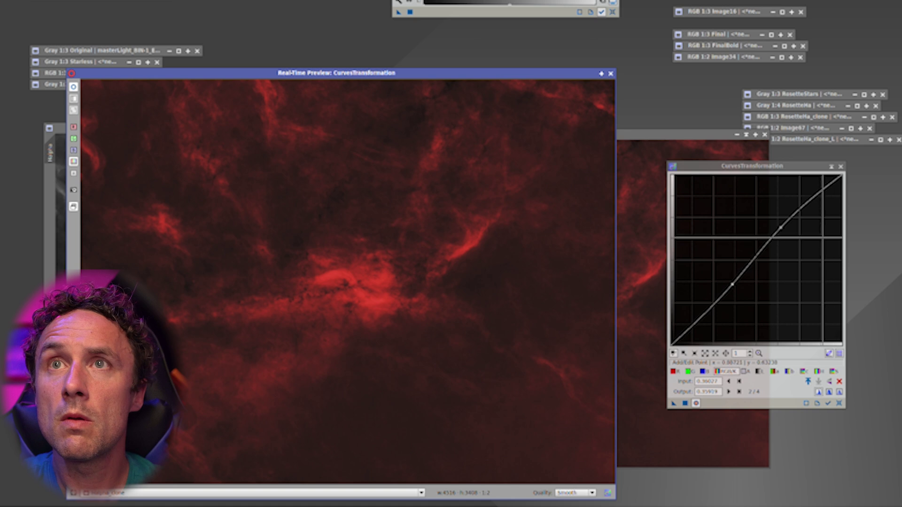
{"action": "left_click_drag", "start_coordinate": [781, 227], "coordinate": [787, 228]}
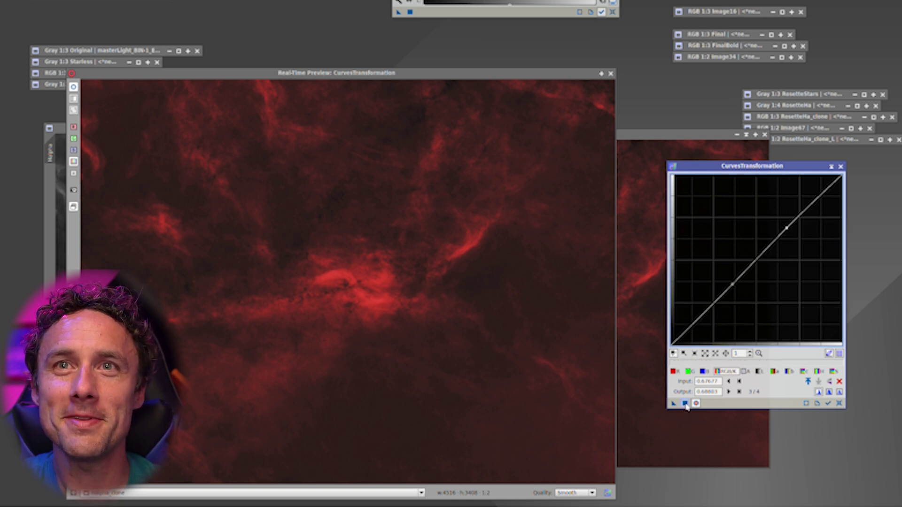
{"action": "left_click", "coordinate": [610, 74]}
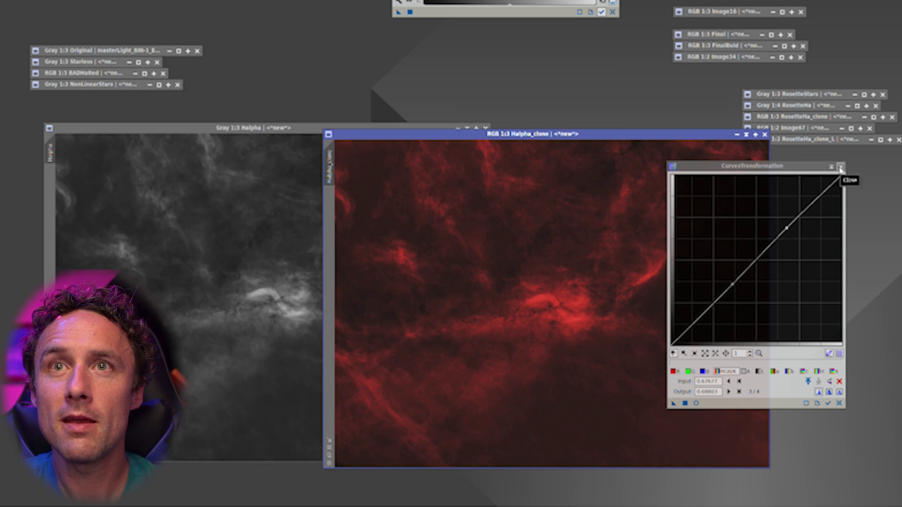
Form a gentle two-point S-curve on the CIE L* component while watching the real-time preview.
{"action": "left_click", "coordinate": [761, 372]}
{"action": "left_click", "coordinate": [696, 403]}
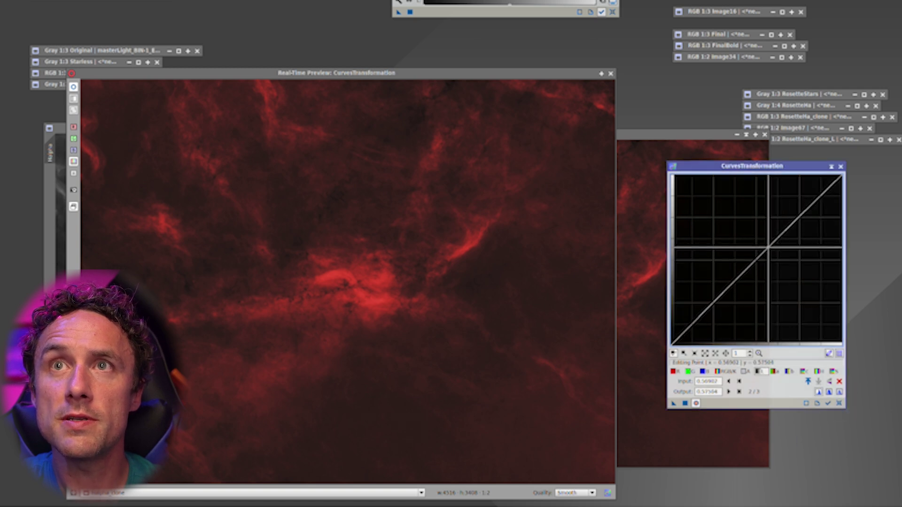
{"action": "left_click", "coordinate": [776, 233]}
{"action": "left_click", "coordinate": [720, 290]}
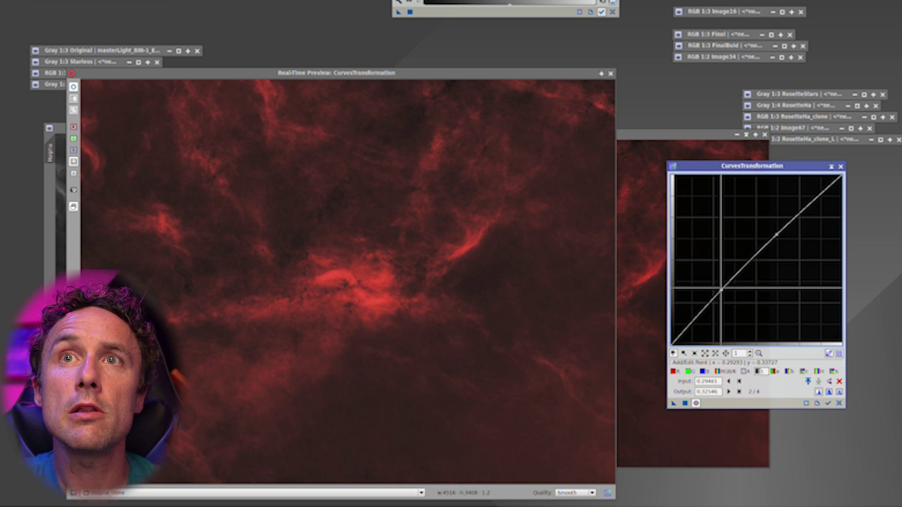
{"action": "left_click_drag", "start_coordinate": [720, 289], "coordinate": [724, 295]}
Raise the saturation curve slightly to about 0.54 at input 0.53 and apply the curves to Halpha_clone.
{"action": "left_click", "coordinate": [835, 371]}
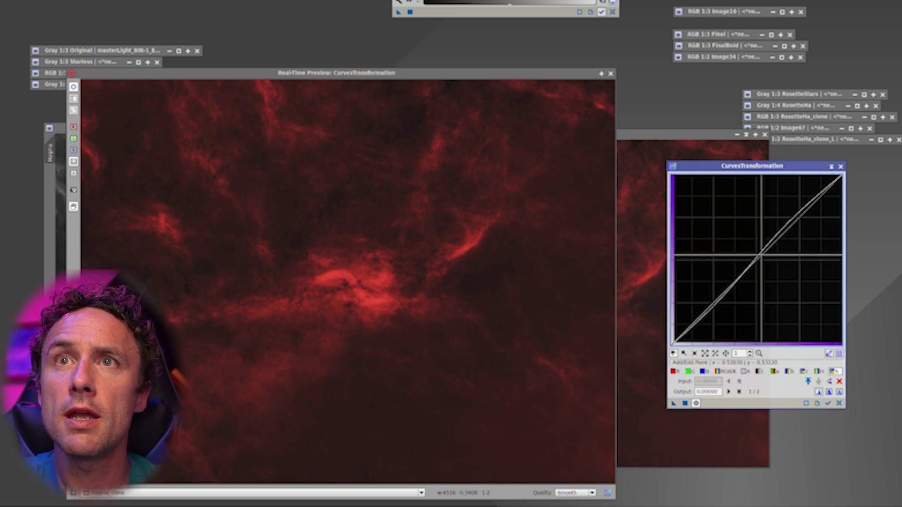
{"action": "left_click", "coordinate": [760, 252]}
{"action": "left_click_drag", "start_coordinate": [760, 252], "coordinate": [761, 254]}
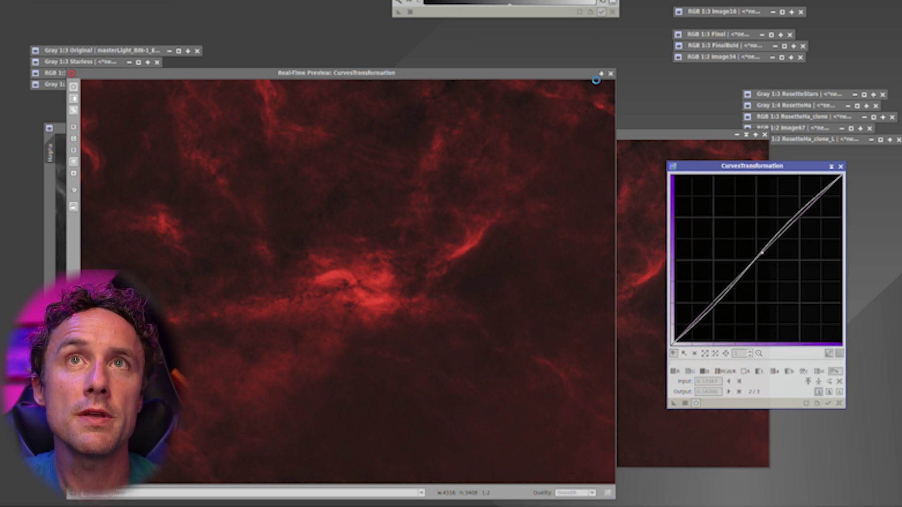
Close the real-time preview and CurvesTransformation, and minimize the grayscale Halpha image.
{"action": "left_click", "coordinate": [611, 74]}
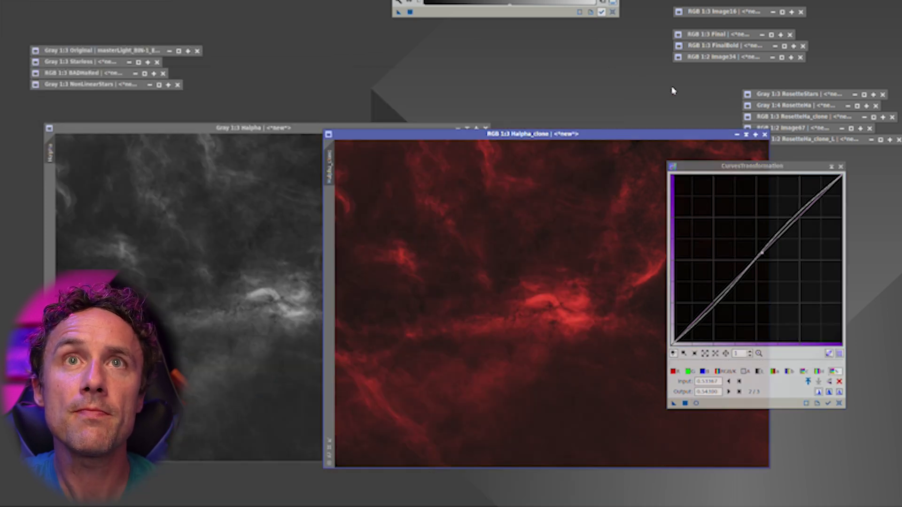
{"action": "left_click", "coordinate": [840, 166]}
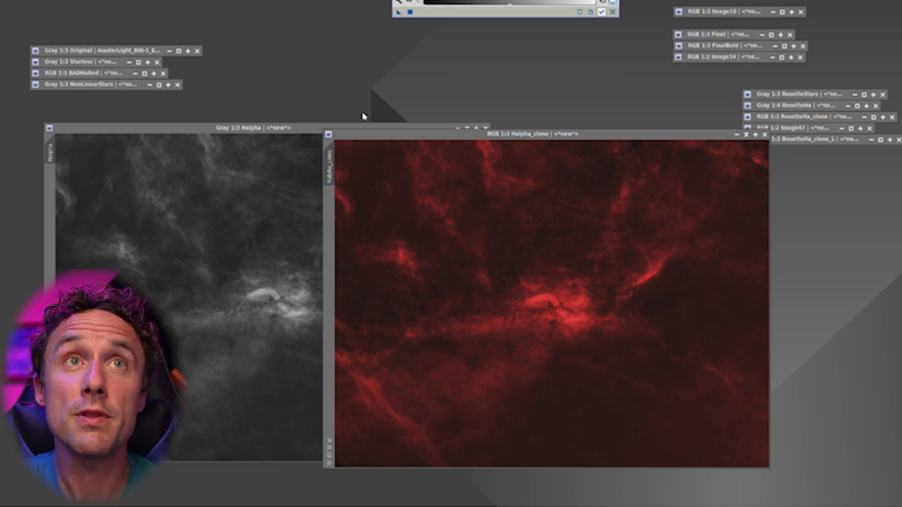
{"action": "left_click", "coordinate": [458, 129]}
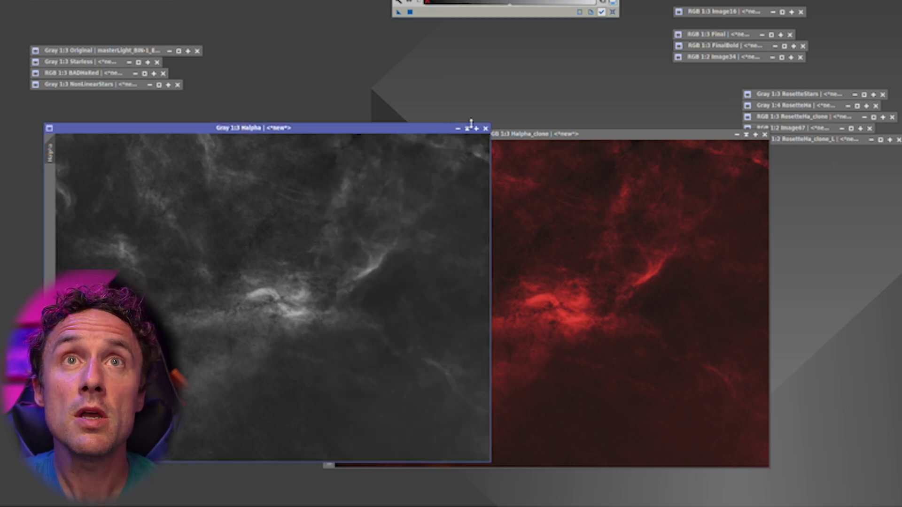
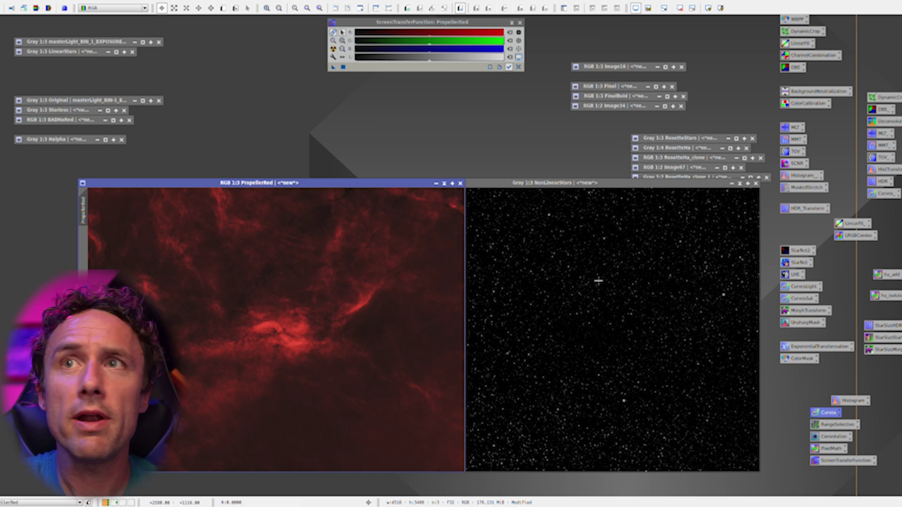
Brighten PropellerRed with ExponentialTransformation, using the Power of Inverted Pixels function with the lightness mask enabled.
{"action": "double_click", "coordinate": [809, 351]}
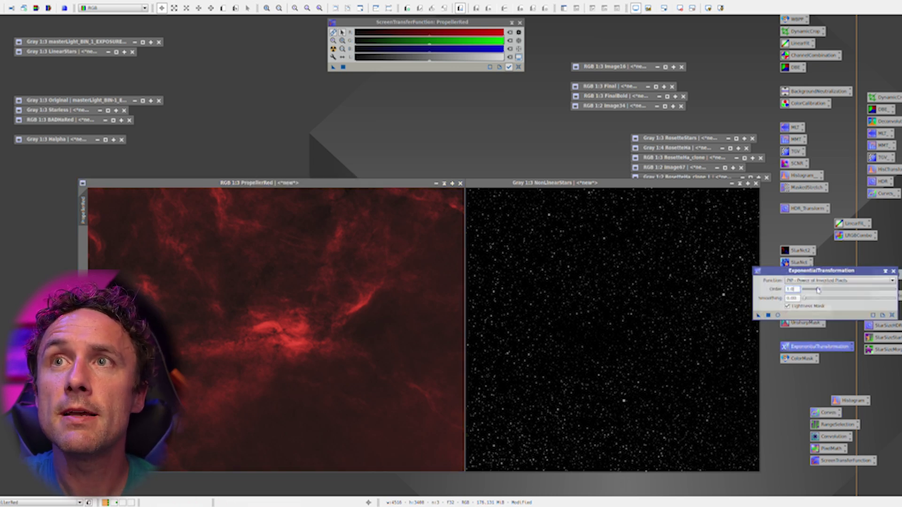
{"action": "left_click_drag", "start_coordinate": [758, 316], "coordinate": [374, 301]}
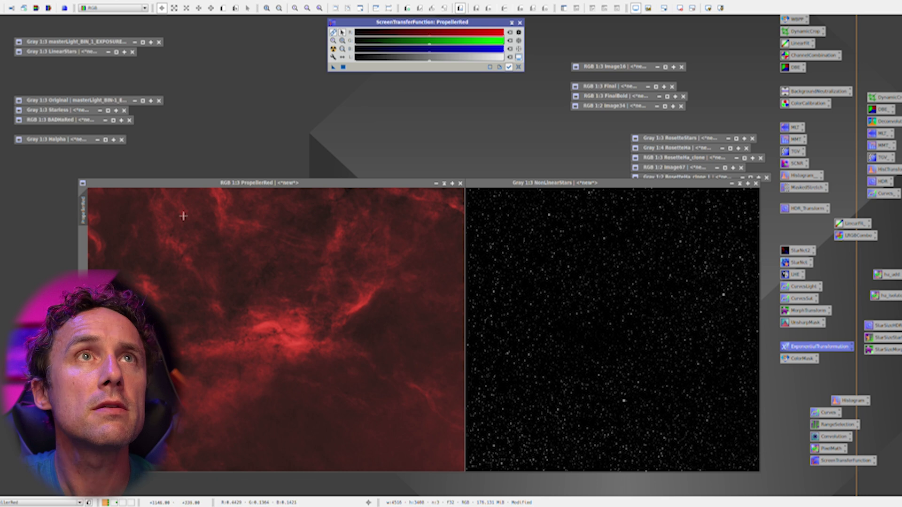
Run the DarkStructureEnhance script on PropellerRed with an amount of 0.40.
{"action": "left_click", "coordinate": [175, 2]}
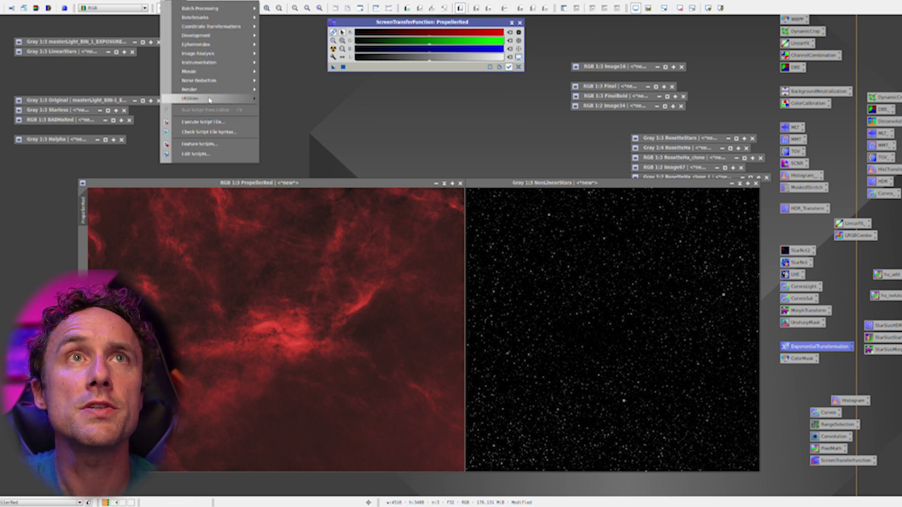
{"action": "mouse_move", "coordinate": [226, 99]}
{"action": "left_click", "coordinate": [293, 169]}
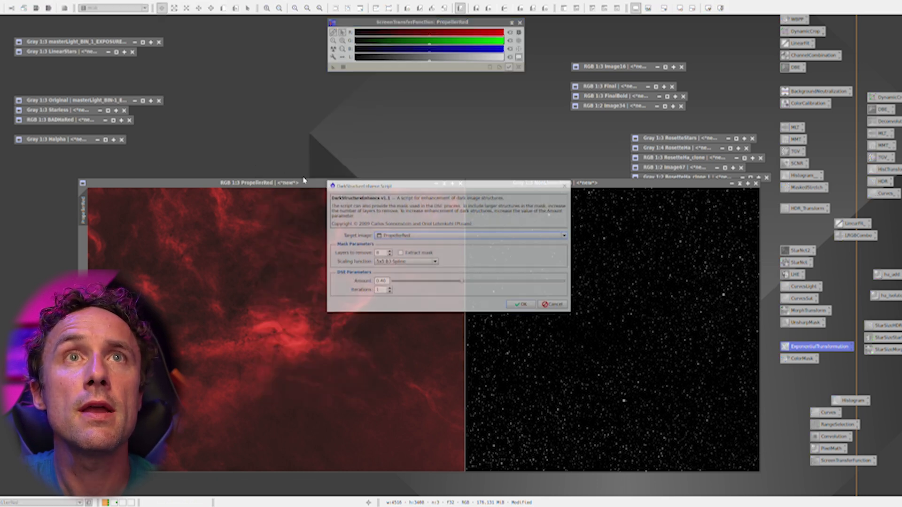
{"action": "left_click", "coordinate": [521, 306]}
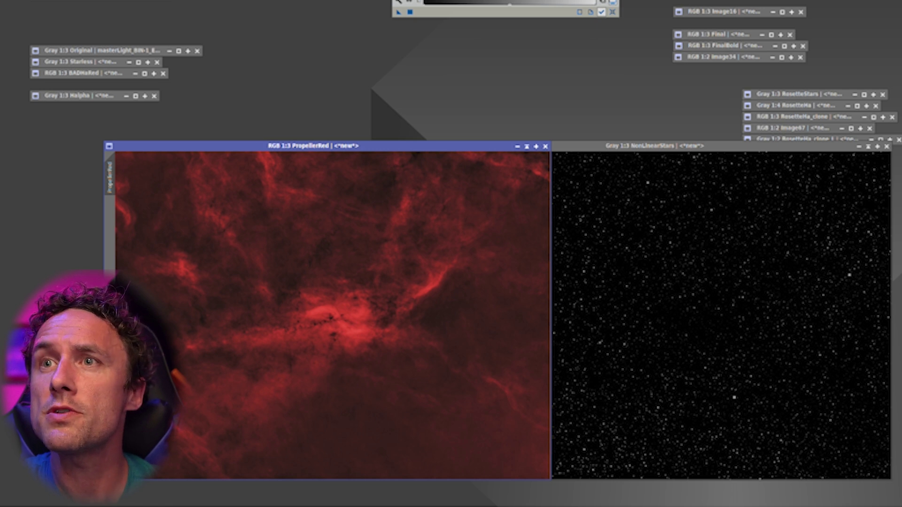
Build the PixelMath expression NonLinearStars + PropellerRed in the Expression Editor.
{"action": "key", "text": "ctrl+p"}
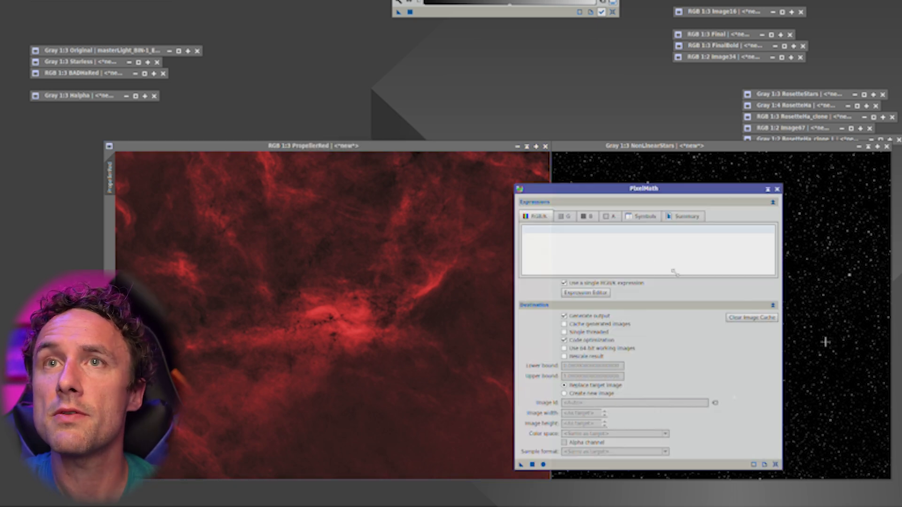
{"action": "left_click", "coordinate": [586, 292]}
{"action": "double_click", "coordinate": [673, 144]}
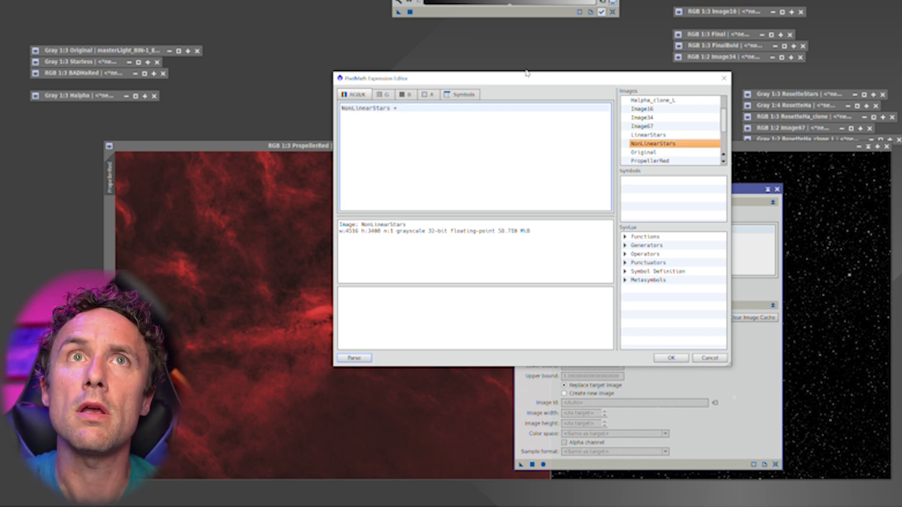
{"action": "double_click", "coordinate": [668, 161]}
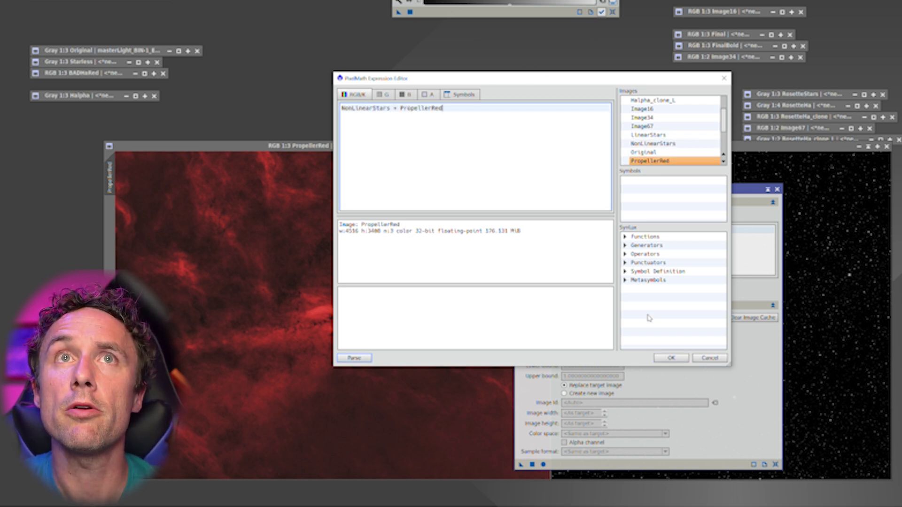
{"action": "left_click", "coordinate": [668, 358]}
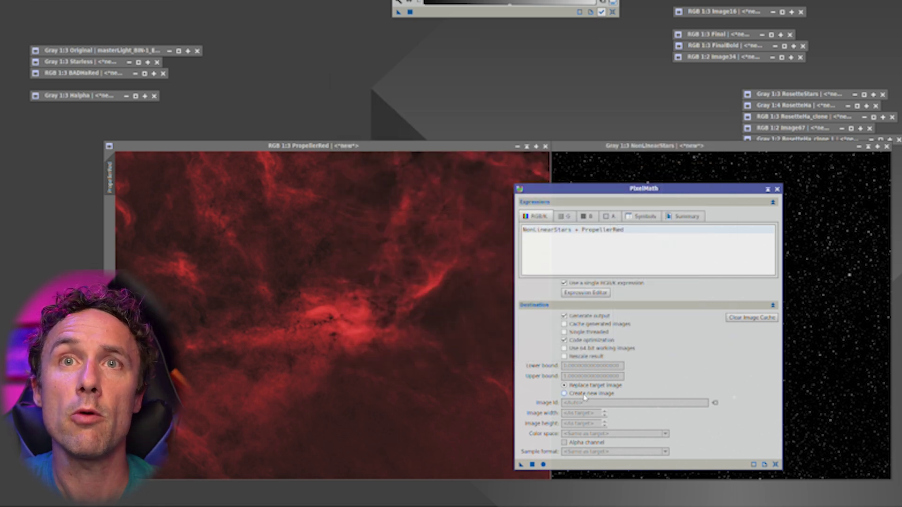
Generate the PixelMath result as a new RGB Color image, bring its window fully into view, and close PixelMath.
{"action": "left_click", "coordinate": [566, 394]}
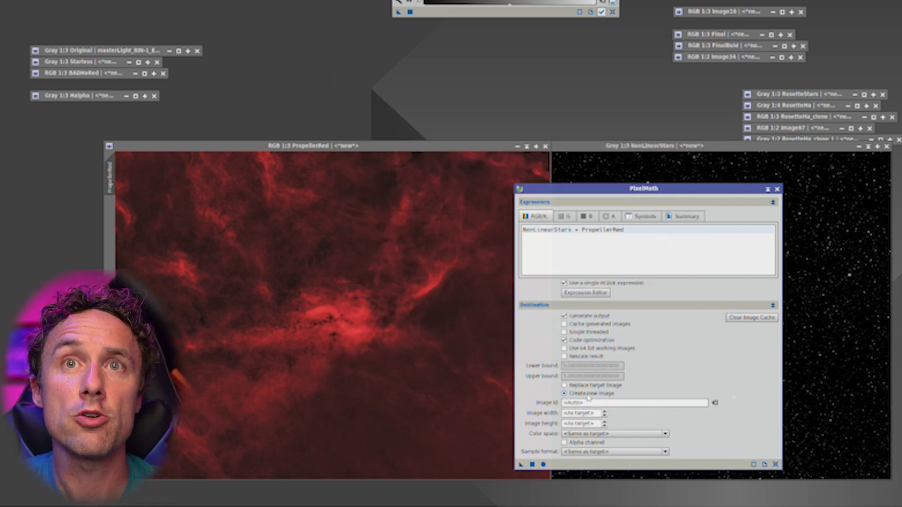
{"action": "left_click", "coordinate": [567, 432]}
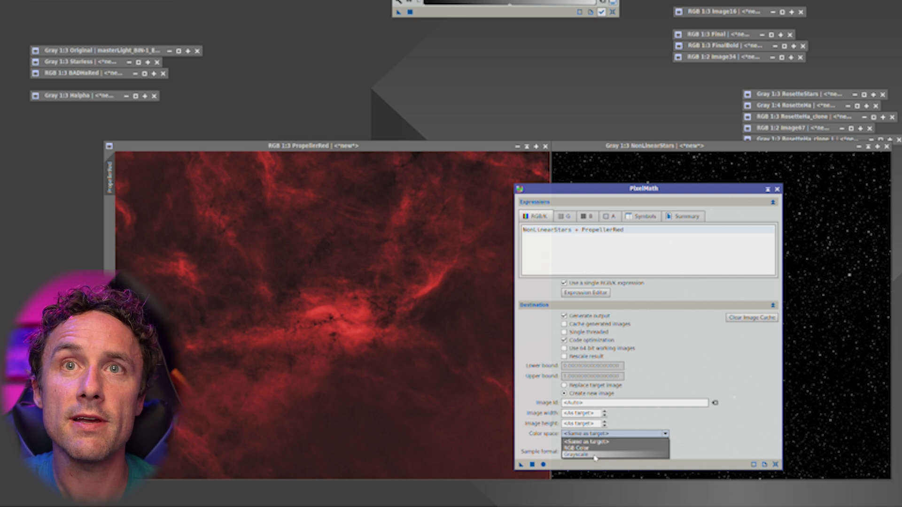
{"action": "left_click", "coordinate": [599, 449]}
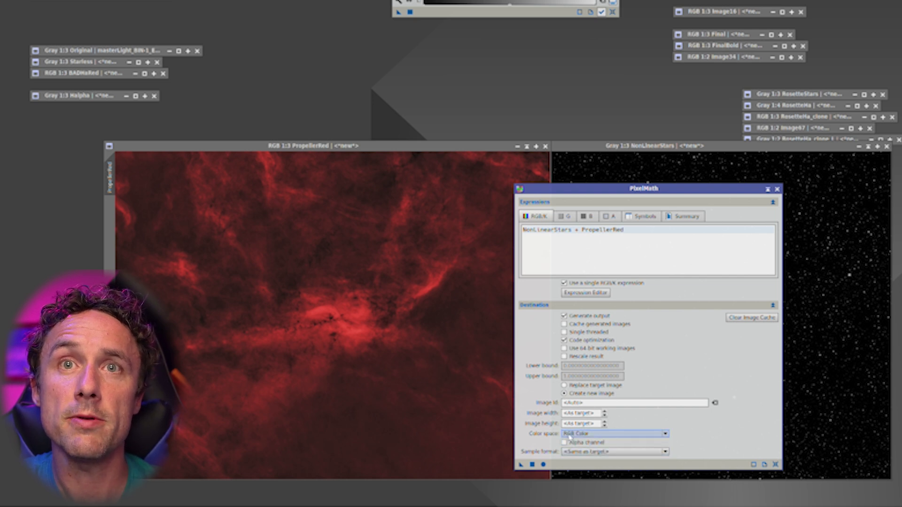
{"action": "left_click", "coordinate": [521, 463]}
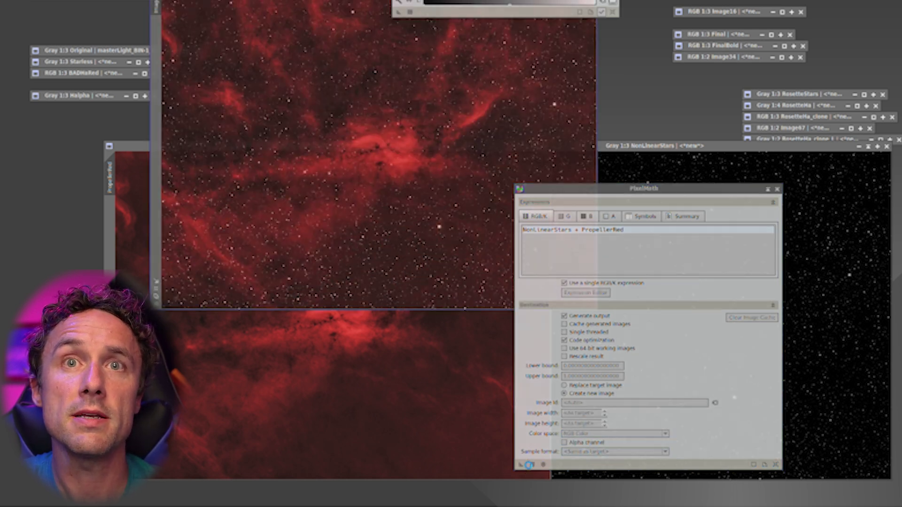
{"action": "left_click_drag", "start_coordinate": [301, 2], "coordinate": [310, 150]}
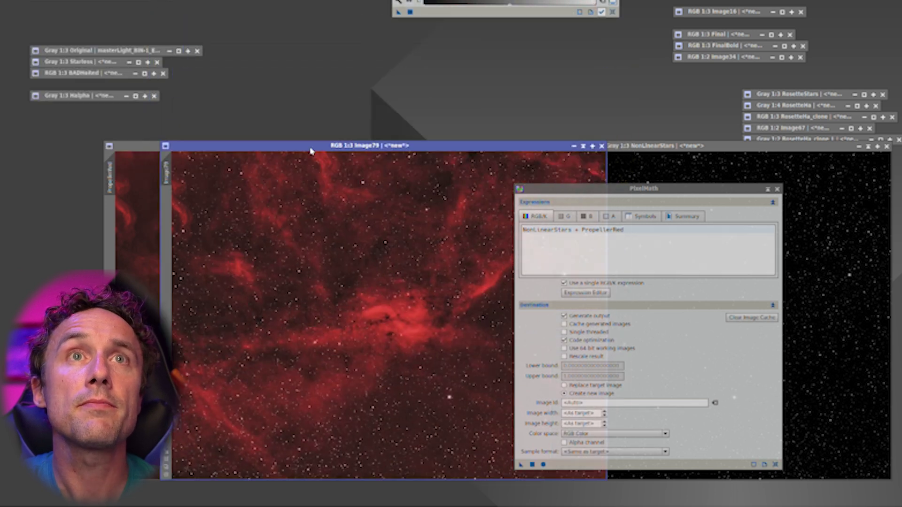
{"action": "left_click", "coordinate": [777, 189]}
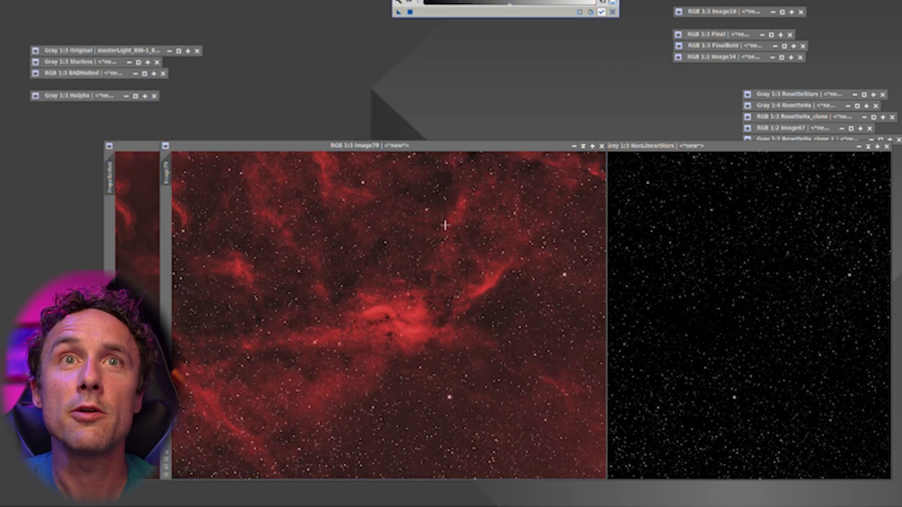
Duplicate the combined Image79 and arrange the clone's window beside the original.
{"action": "left_click_drag", "start_coordinate": [424, 146], "coordinate": [539, 148]}
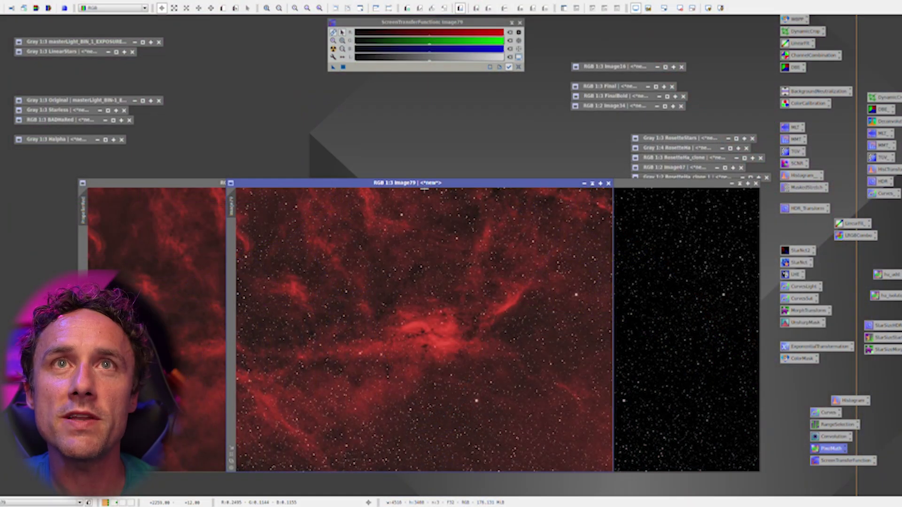
{"action": "left_click_drag", "start_coordinate": [408, 183], "coordinate": [335, 168]}
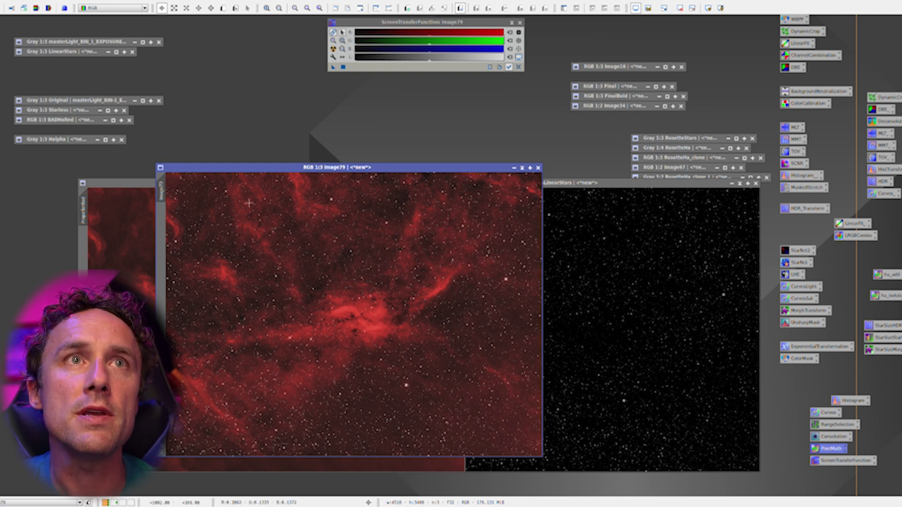
{"action": "left_click_drag", "start_coordinate": [220, 193], "coordinate": [225, 188]}
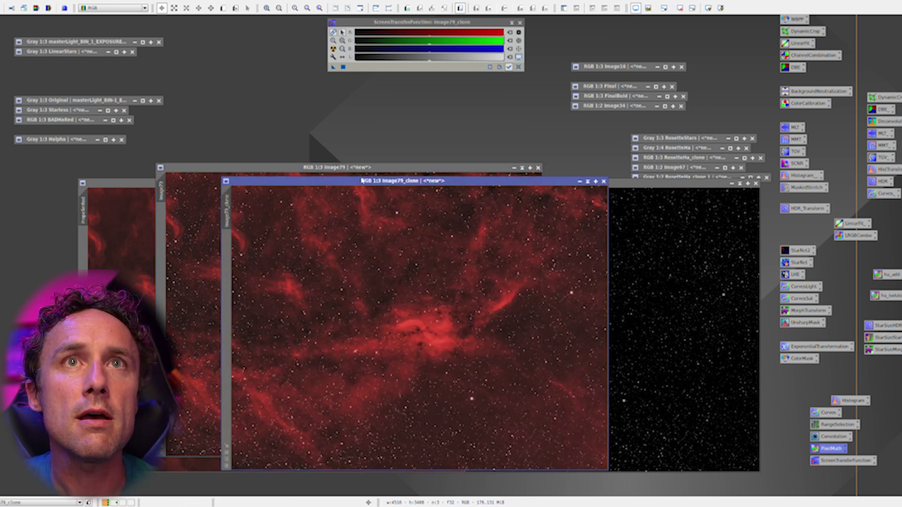
{"action": "left_click_drag", "start_coordinate": [363, 185], "coordinate": [432, 187]}
Apply the saved star-size HDRMultiscaleTransform preset to Image79_clone and close the tool.
{"action": "double_click", "coordinate": [892, 326]}
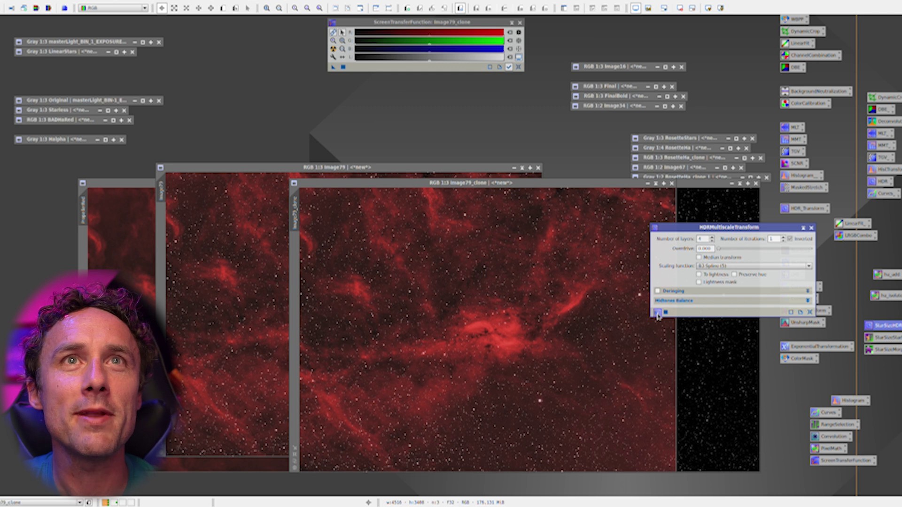
{"action": "left_click_drag", "start_coordinate": [658, 314], "coordinate": [559, 316]}
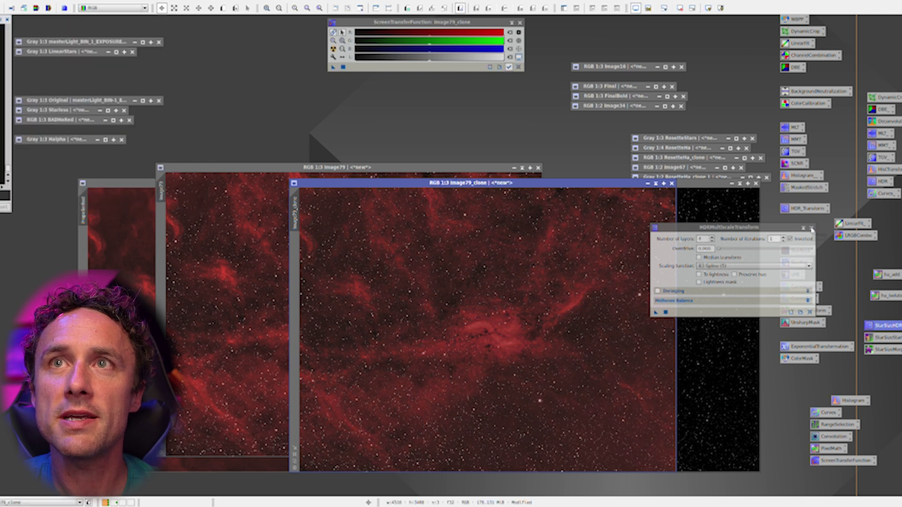
{"action": "left_click", "coordinate": [811, 229]}
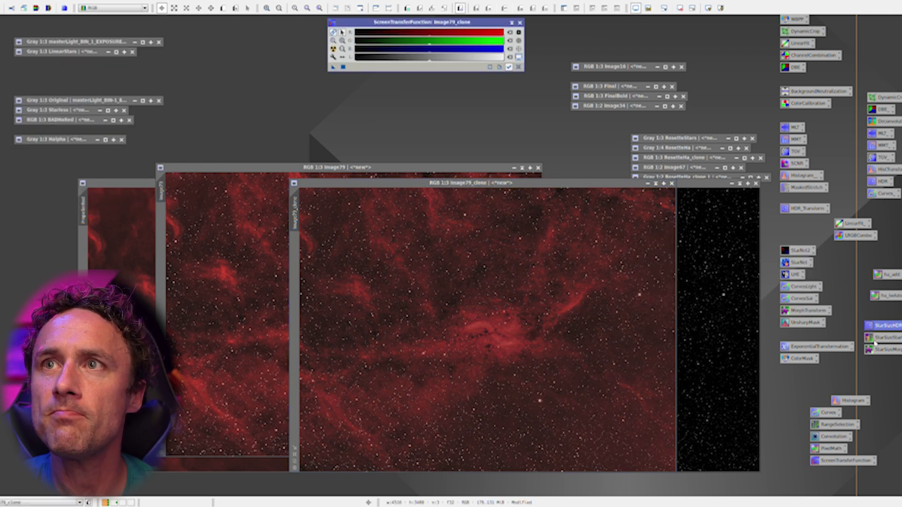
Generate a star mask from Image79_clone using the saved StarMask preset with smoothness 5, and close StarMask.
{"action": "double_click", "coordinate": [874, 339]}
{"action": "left_click_drag", "start_coordinate": [672, 477], "coordinate": [582, 421]}
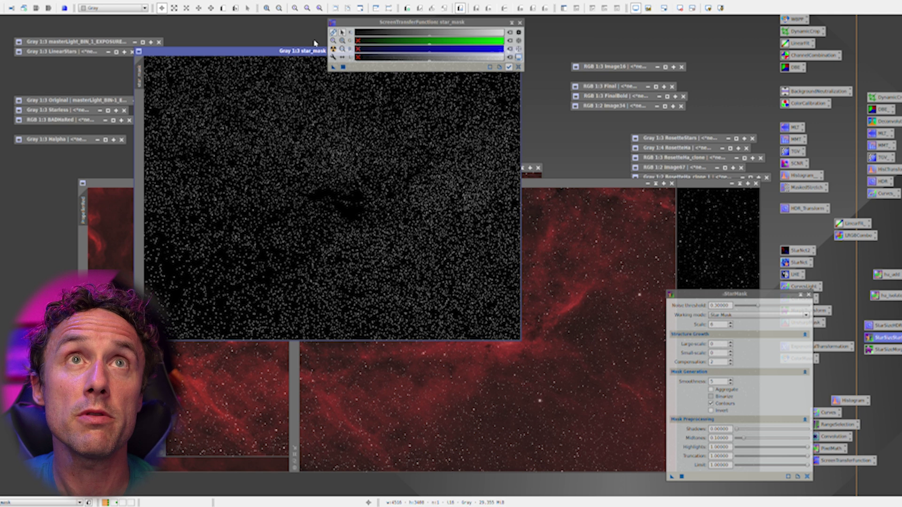
{"action": "left_click_drag", "start_coordinate": [305, 57], "coordinate": [485, 174]}
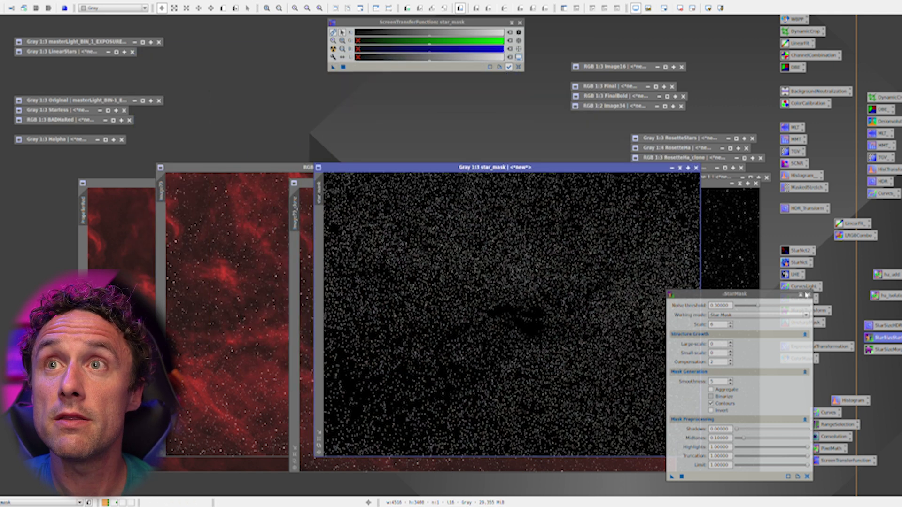
{"action": "left_click", "coordinate": [807, 294]}
Mask Image79 with the hidden star_mask and reduce its stars using MorphologicalTransformation's Morphological Selection with 4 iterations, amount 0.74 and selection 0.20.
{"action": "left_click_drag", "start_coordinate": [320, 191], "coordinate": [161, 209]}
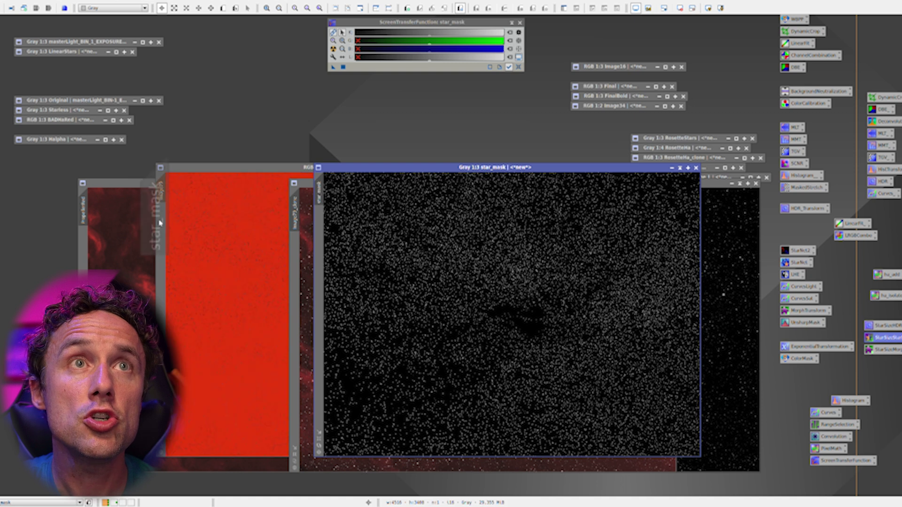
{"action": "left_click", "coordinate": [216, 165]}
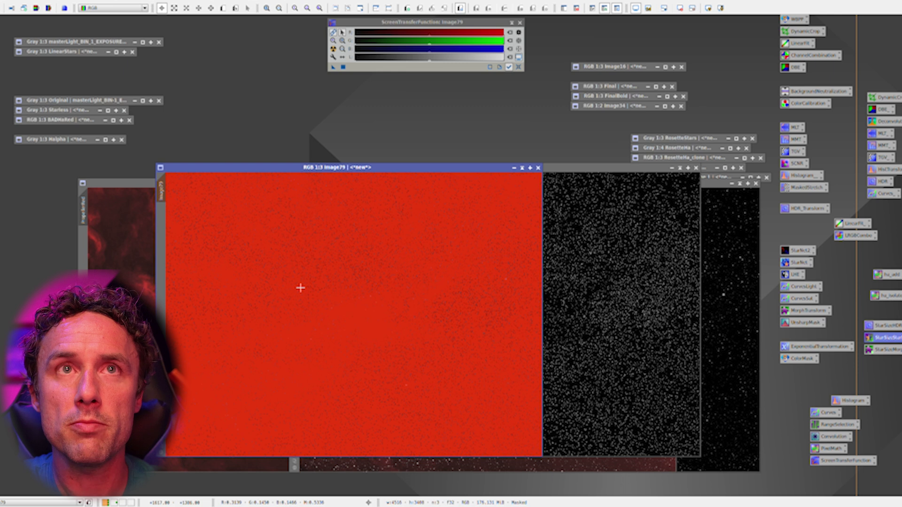
{"action": "key", "text": "ctrl+k"}
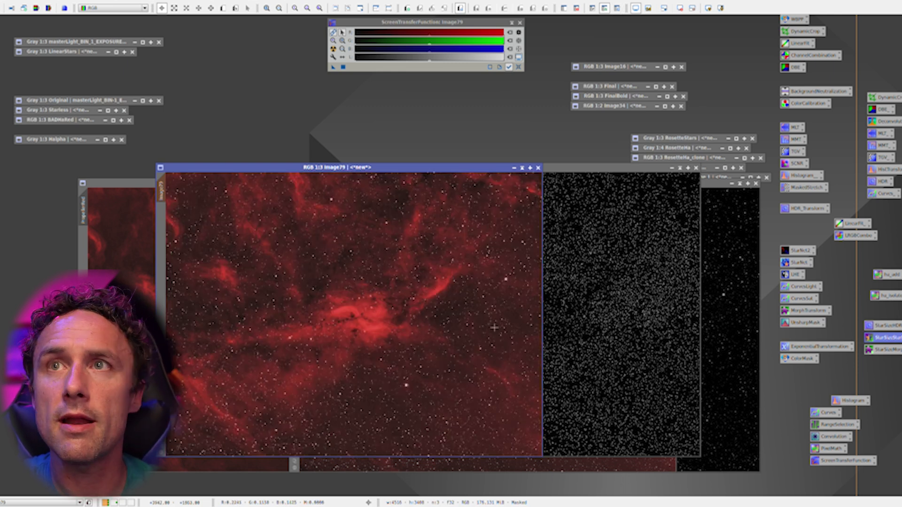
{"action": "double_click", "coordinate": [883, 350]}
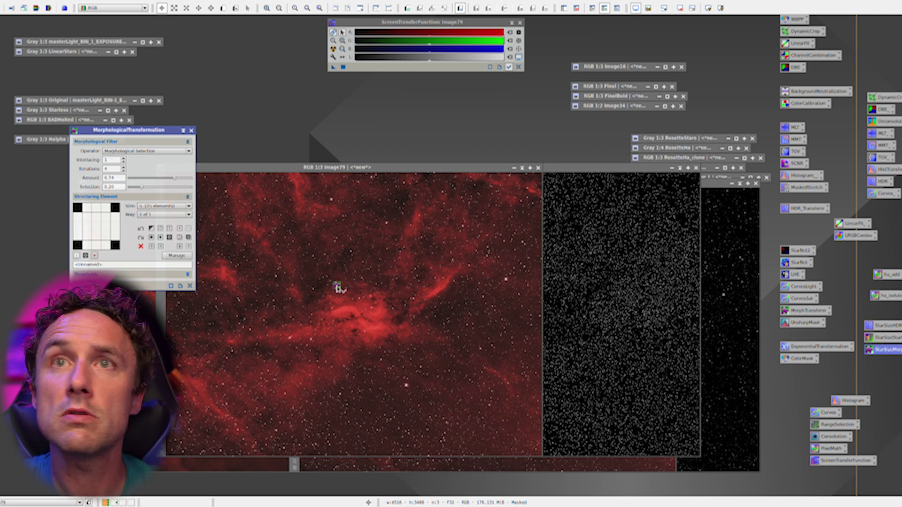
{"action": "left_click_drag", "start_coordinate": [337, 287], "coordinate": [338, 288]}
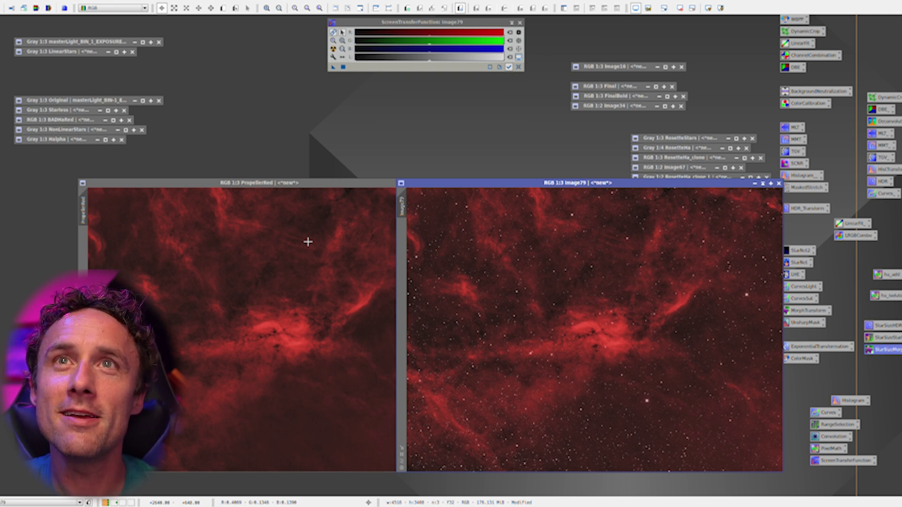
Restore the minimized FinalBold and Final images and arrange them beside Image79 for comparison.
{"action": "double_click", "coordinate": [618, 98]}
{"action": "left_click_drag", "start_coordinate": [670, 248], "coordinate": [263, 187]}
{"action": "left_click", "coordinate": [623, 88]}
{"action": "double_click", "coordinate": [623, 88]}
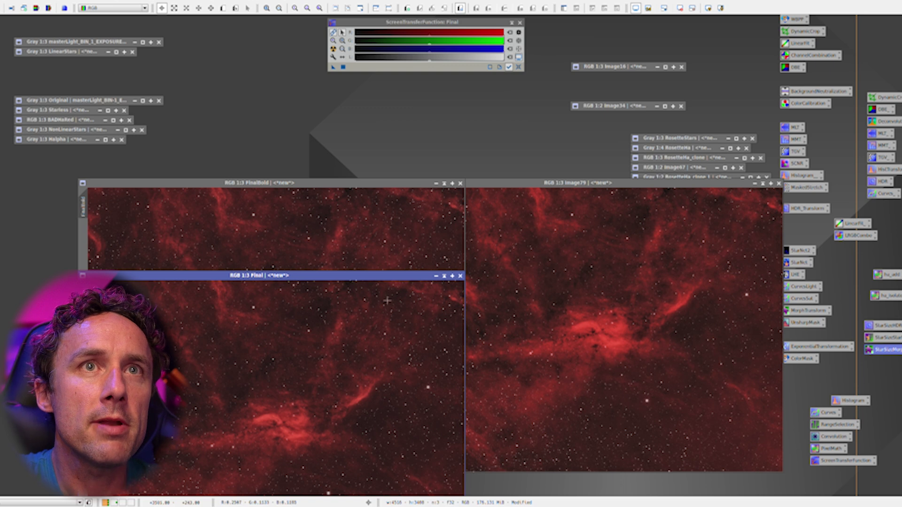
{"action": "left_click_drag", "start_coordinate": [371, 276], "coordinate": [362, 255]}
{"action": "left_click_drag", "start_coordinate": [342, 182], "coordinate": [313, 68]}
{"action": "left_click", "coordinate": [324, 397]}
{"action": "left_click_drag", "start_coordinate": [302, 257], "coordinate": [262, 249]}
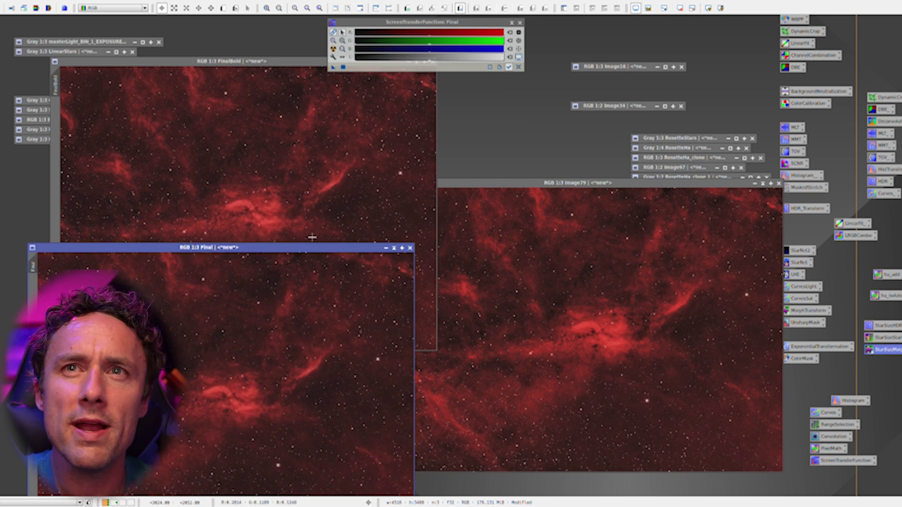